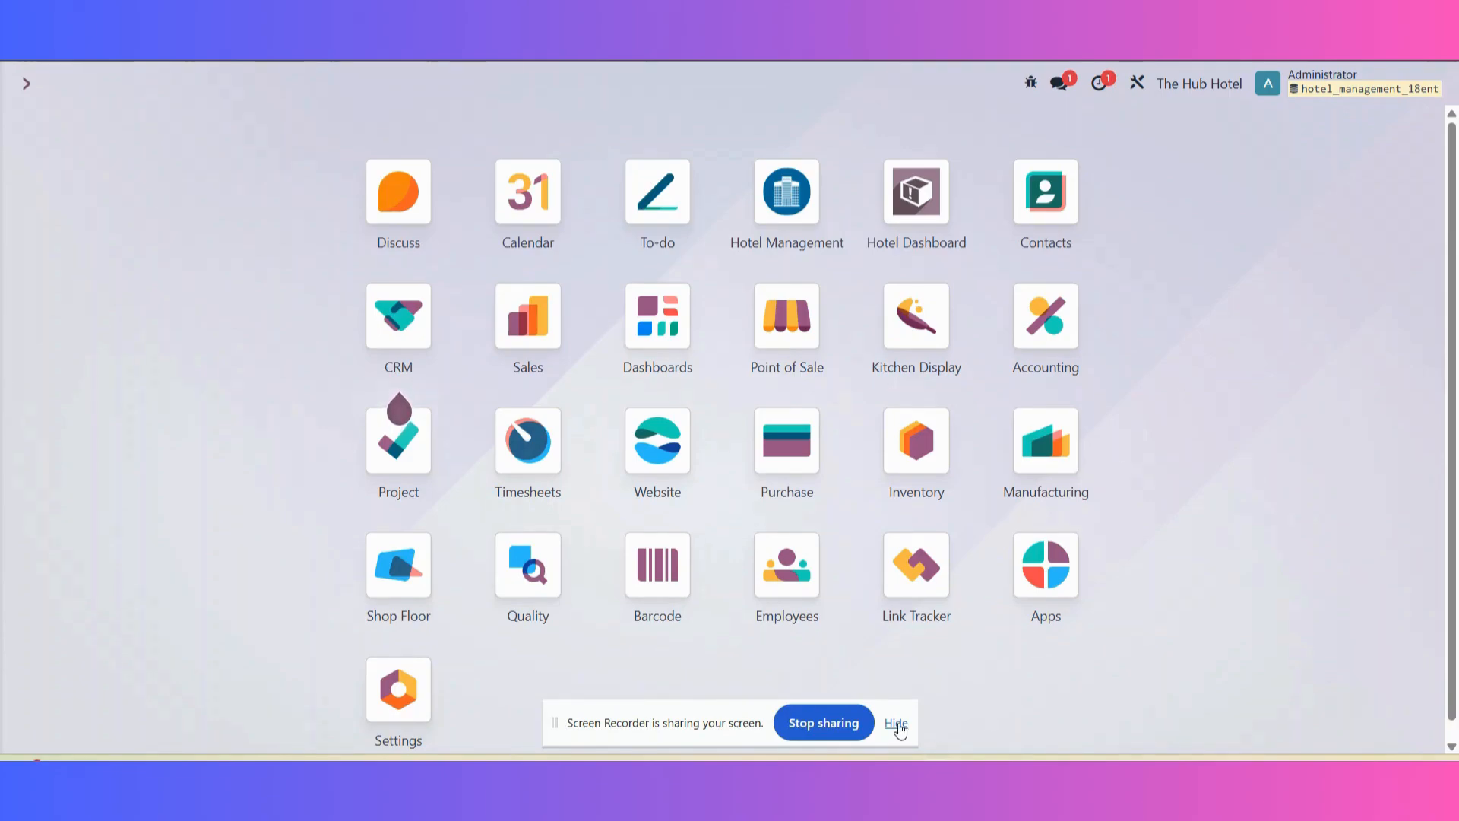
Step: Open The Hub Hotel's record from the hotel configuration of the Hotel Management app
{"action": "left_click", "coordinate": [895, 723]}
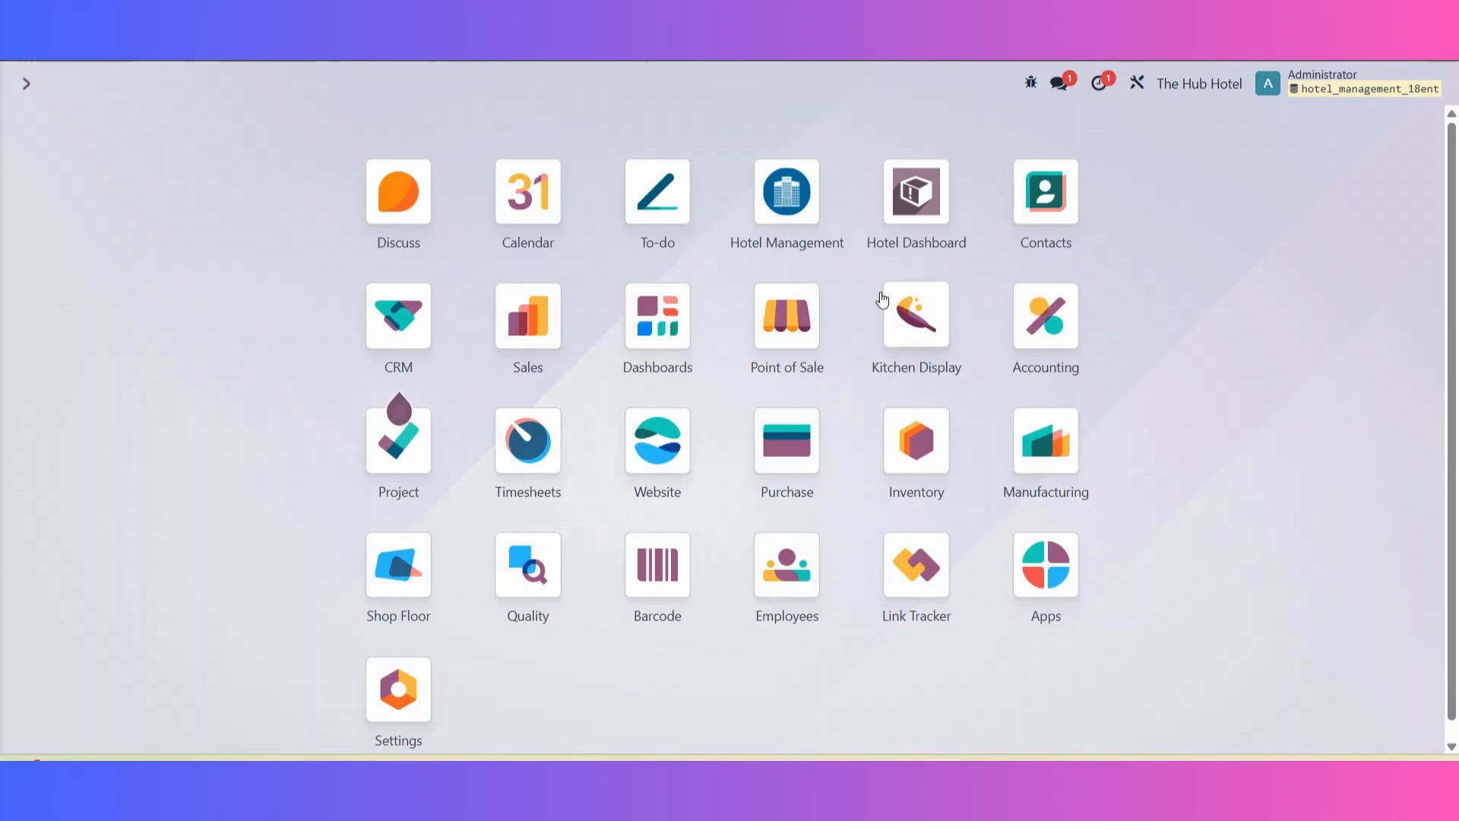
{"action": "left_click", "coordinate": [783, 199]}
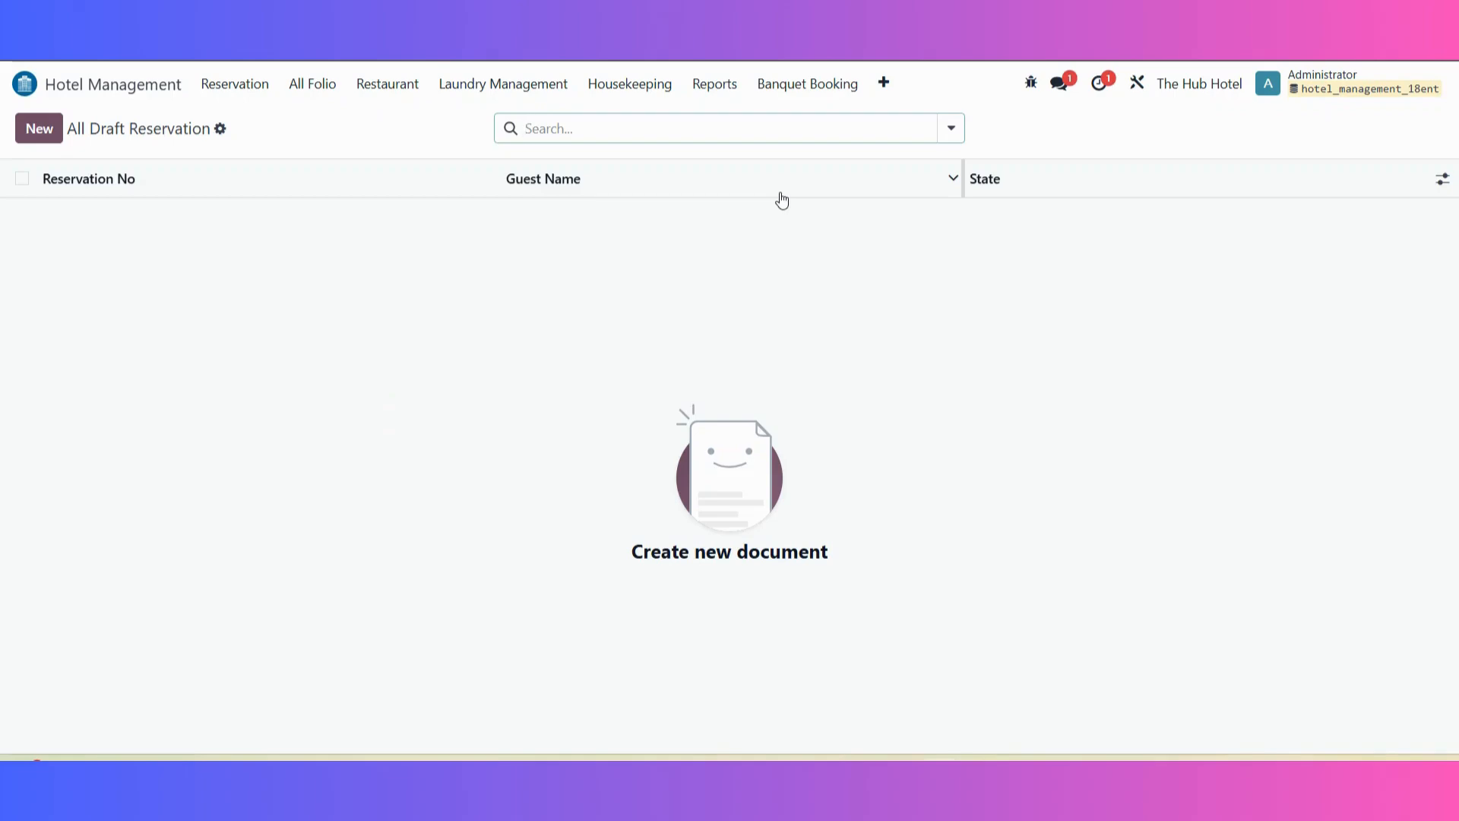
{"action": "left_click", "coordinate": [886, 88]}
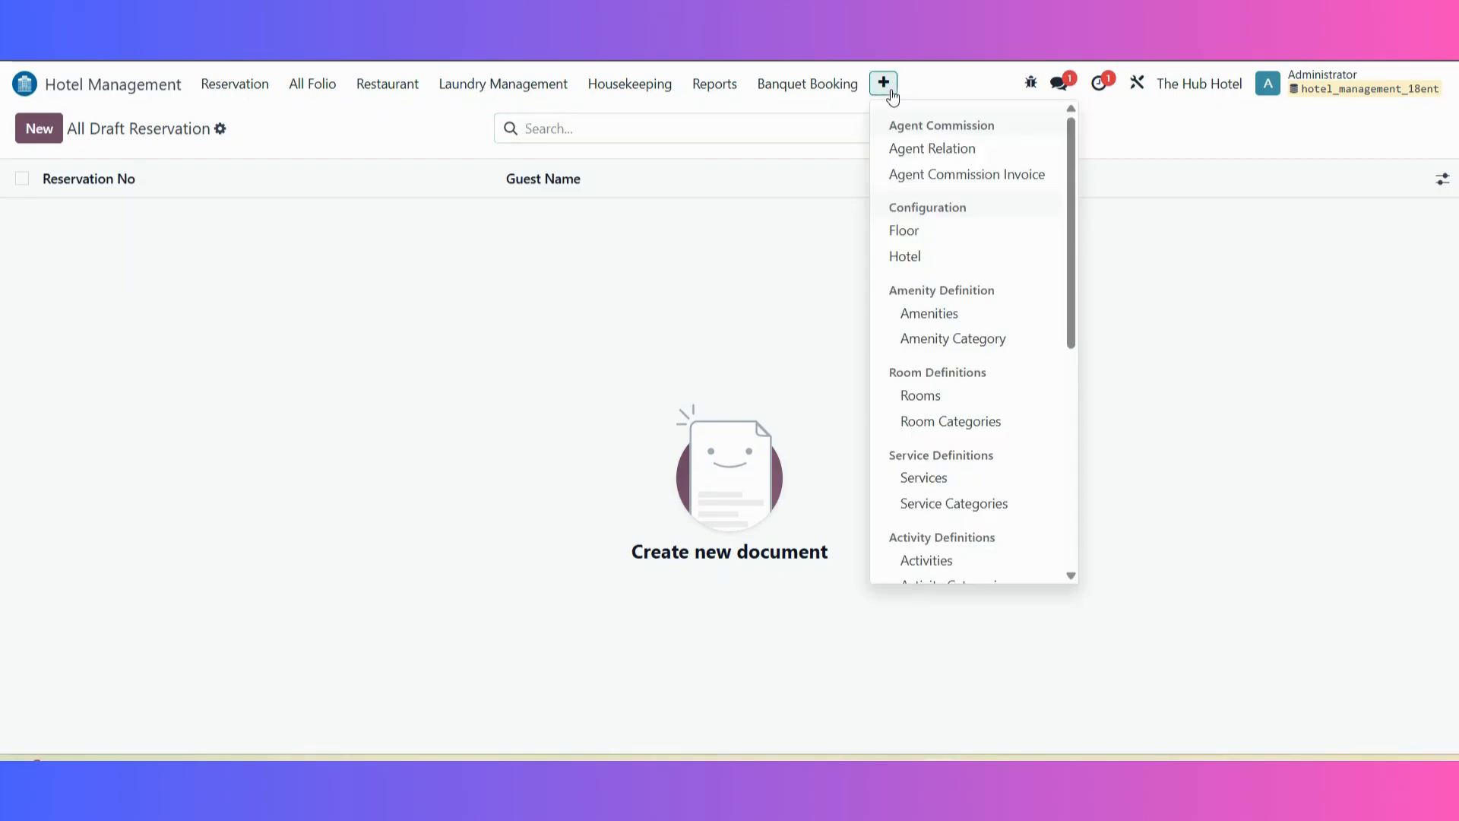
{"action": "left_click", "coordinate": [962, 259]}
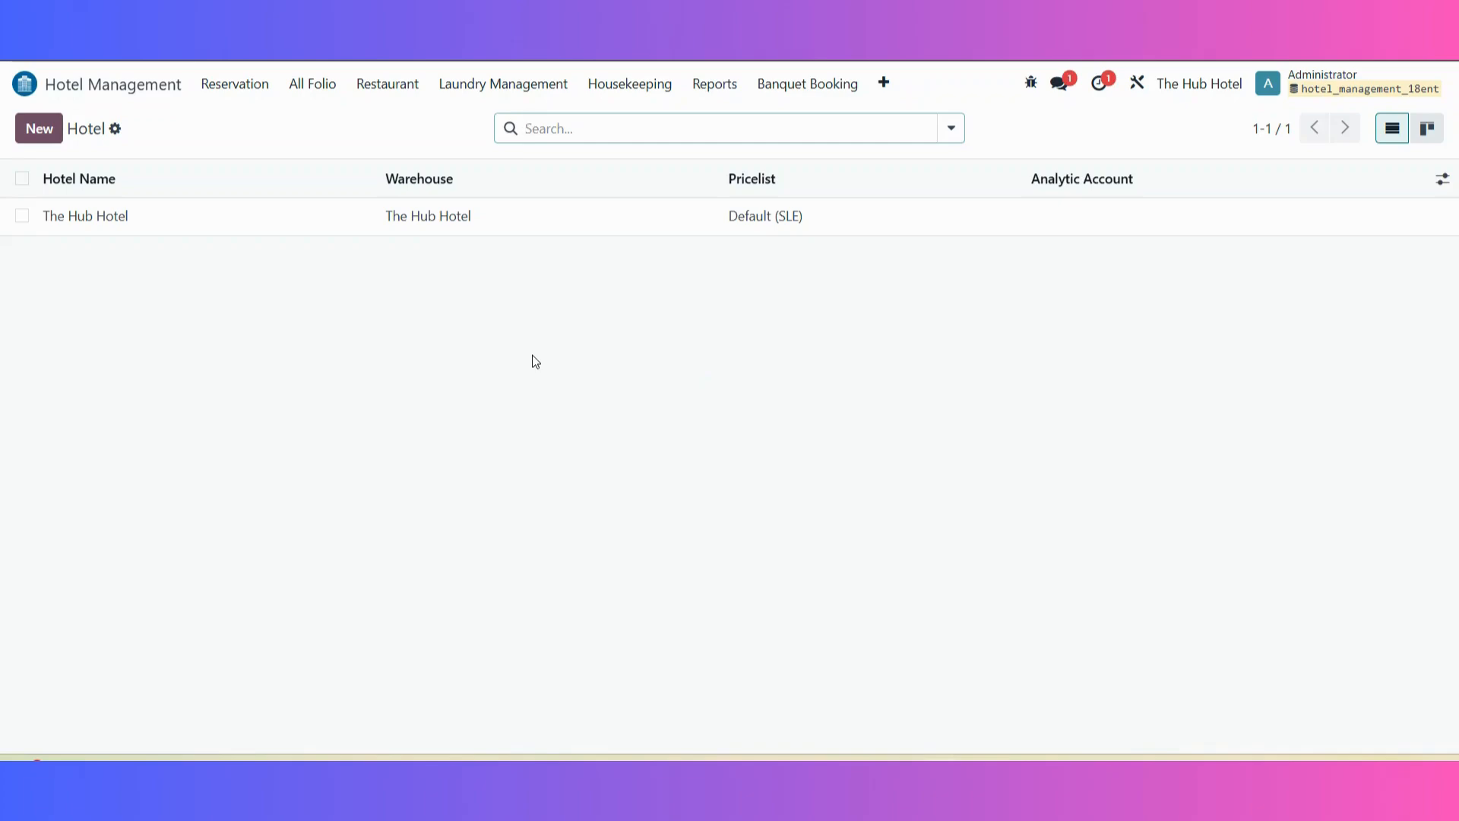
{"action": "left_click", "coordinate": [231, 234]}
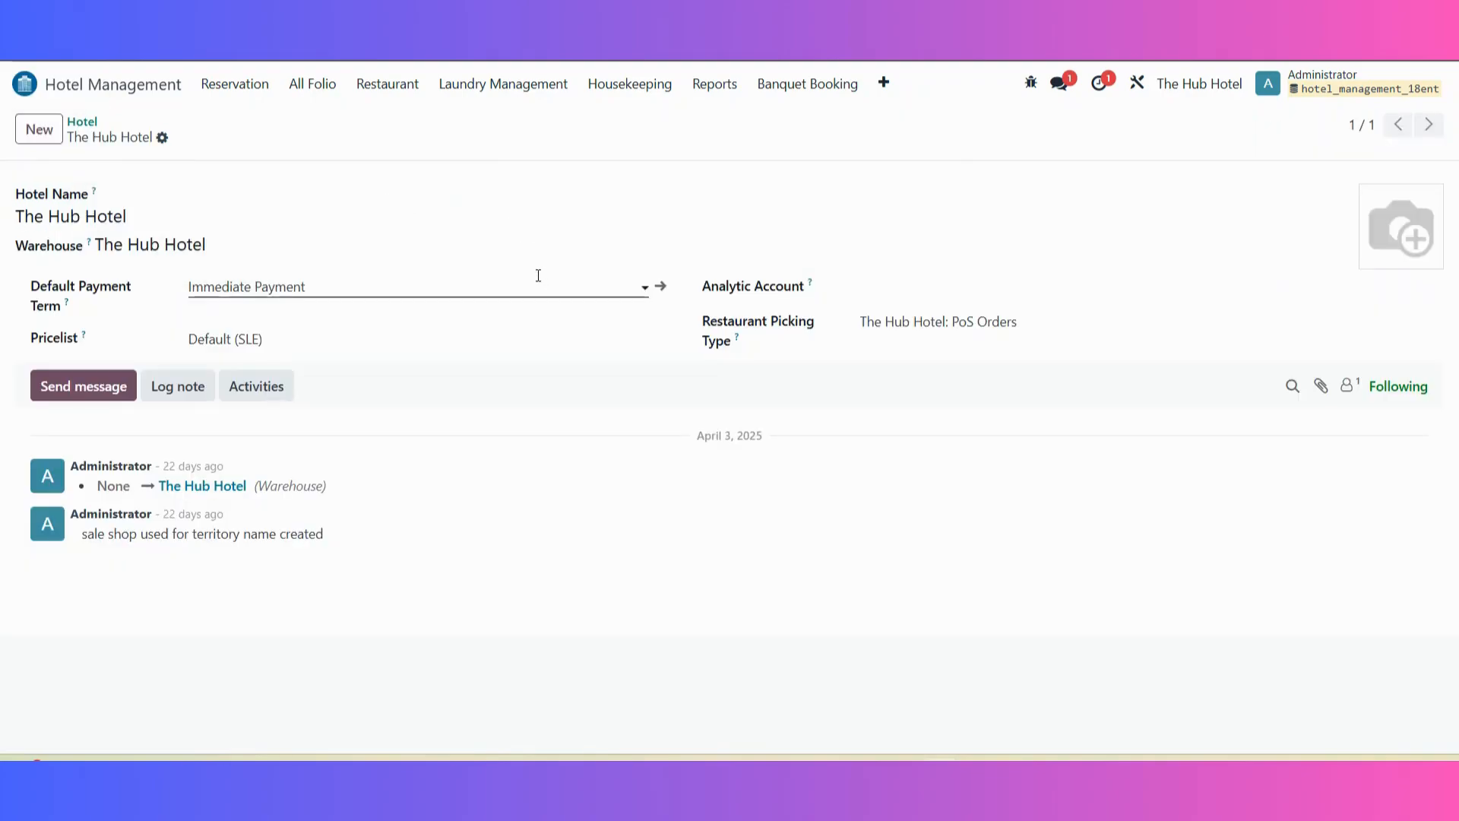
Step: View a blank hotel form with its warehouse and pricelist choices, and return to The Hub Hotel's record without creating anything
{"action": "left_click", "coordinate": [51, 138]}
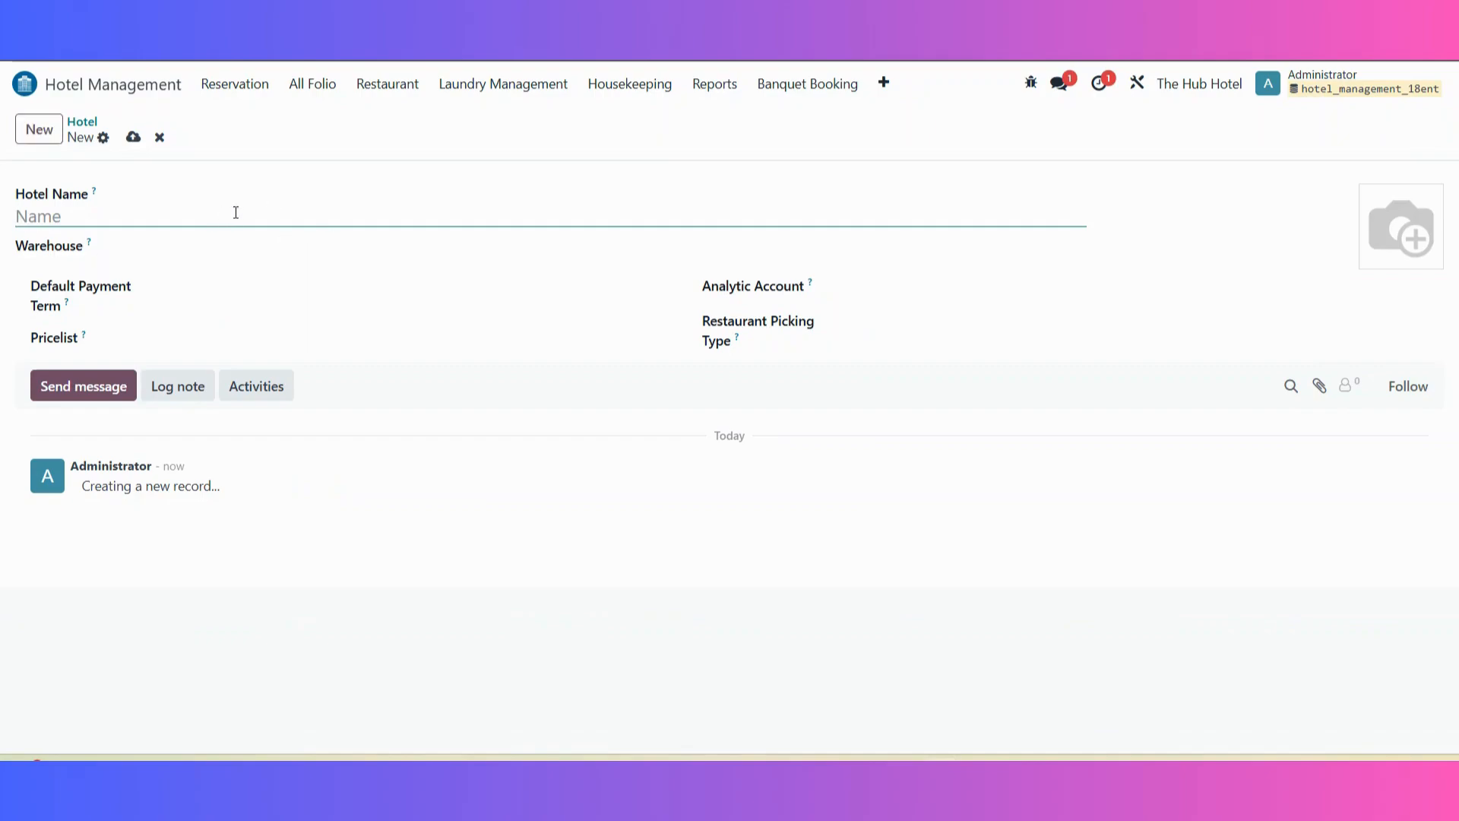
{"action": "left_click", "coordinate": [269, 242]}
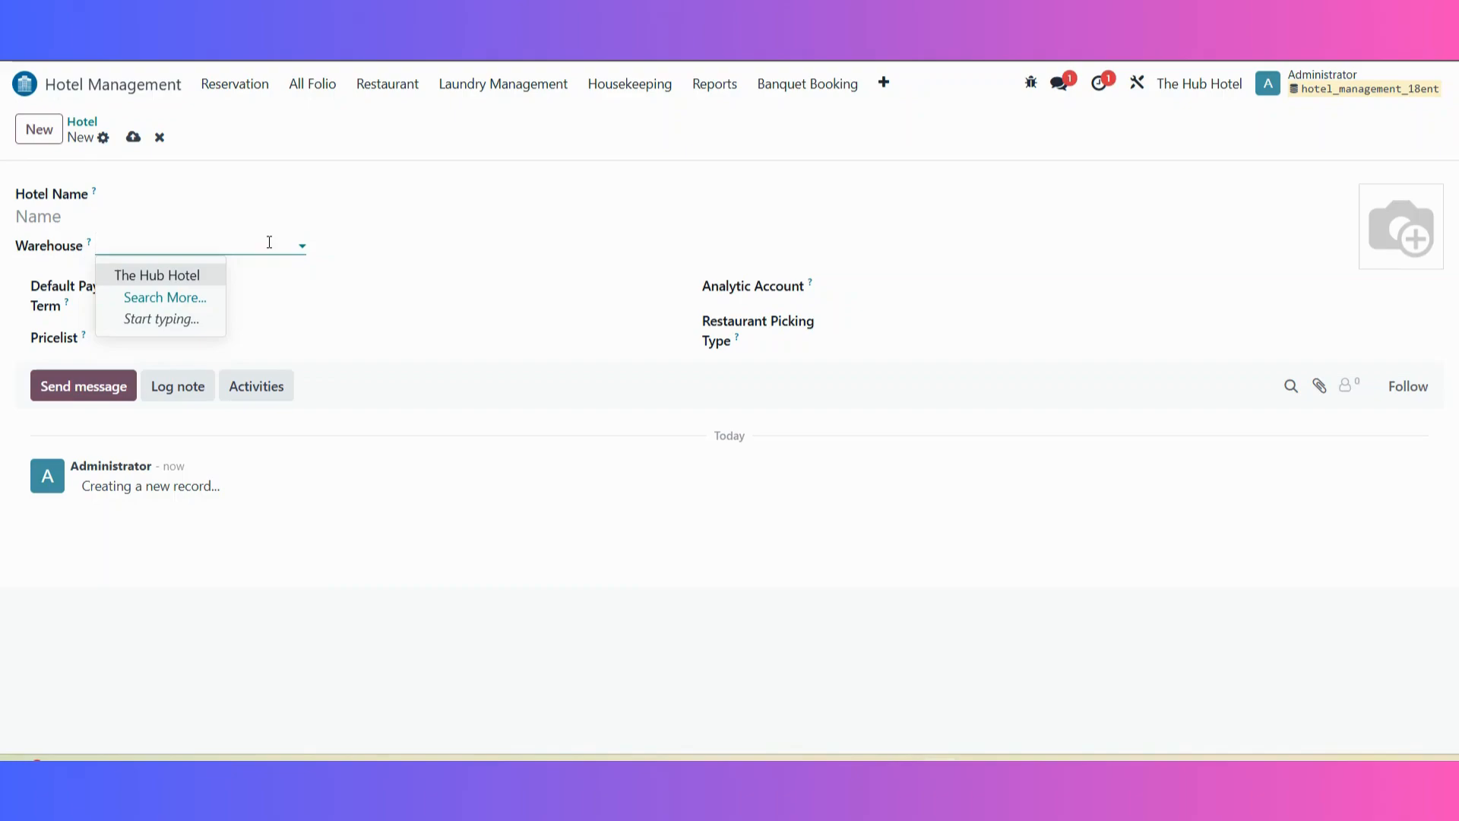
{"action": "left_click", "coordinate": [337, 331]}
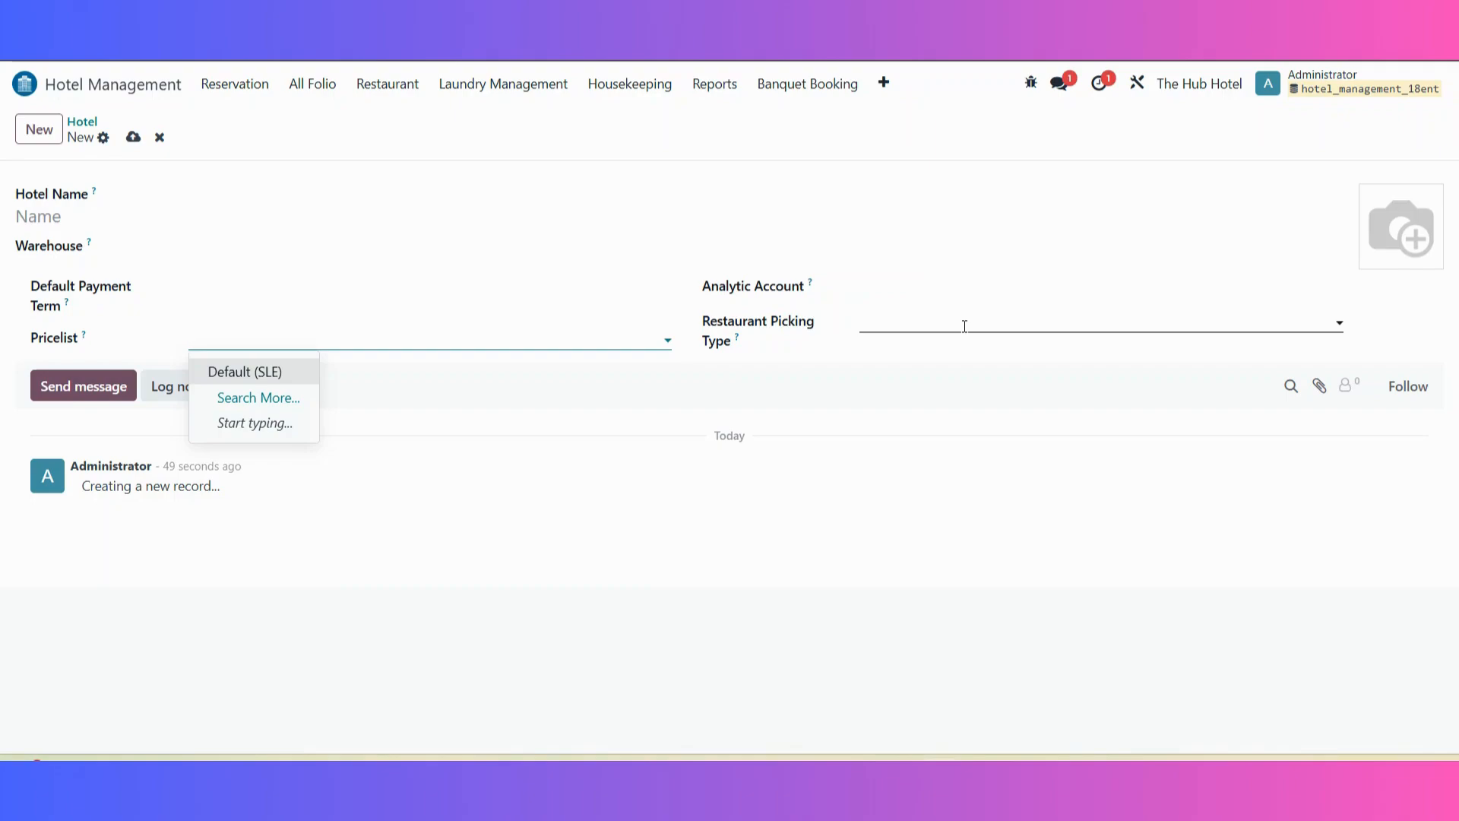
{"action": "left_click", "coordinate": [81, 120]}
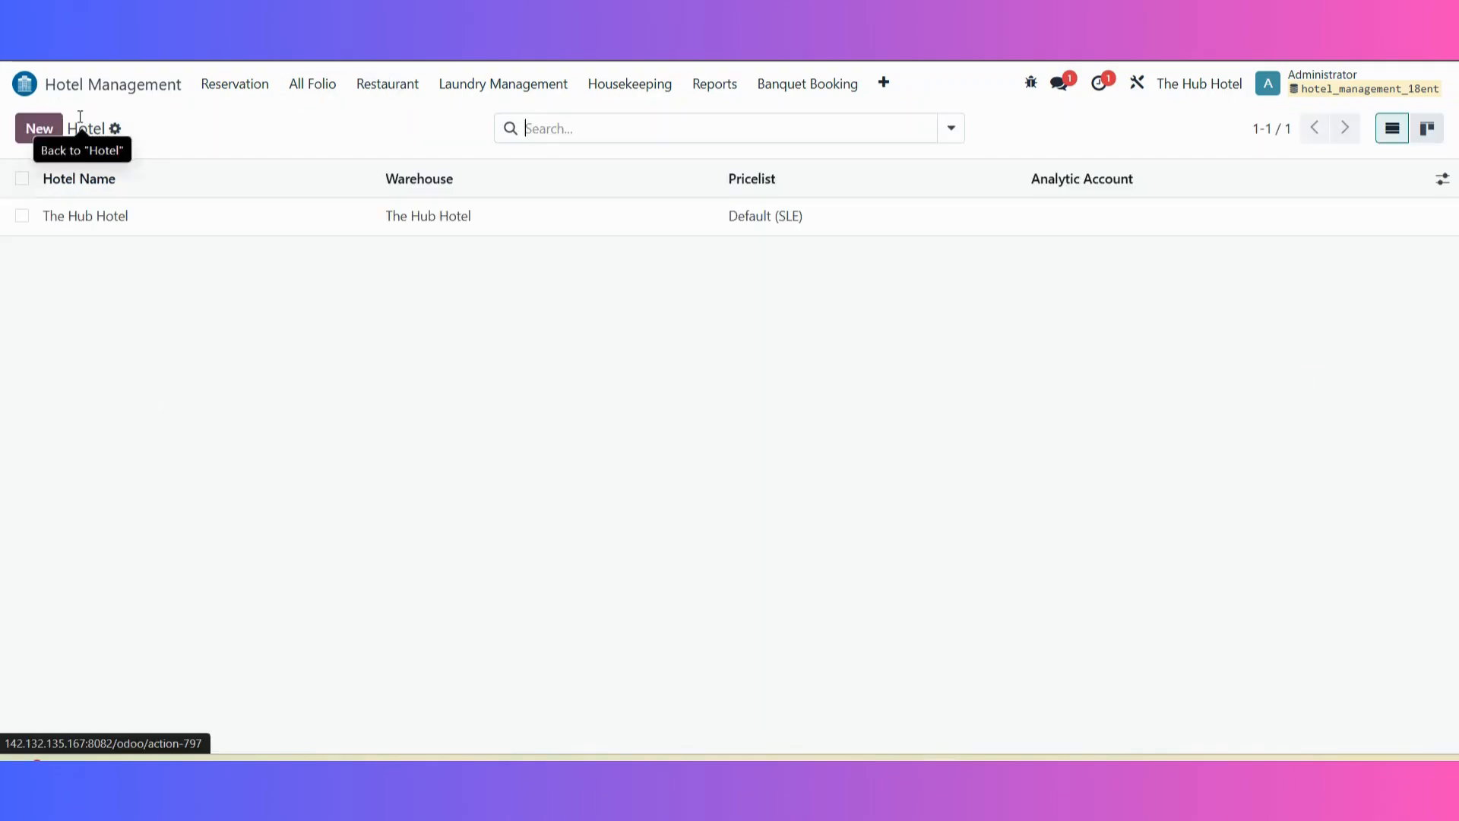
{"action": "left_click", "coordinate": [218, 216]}
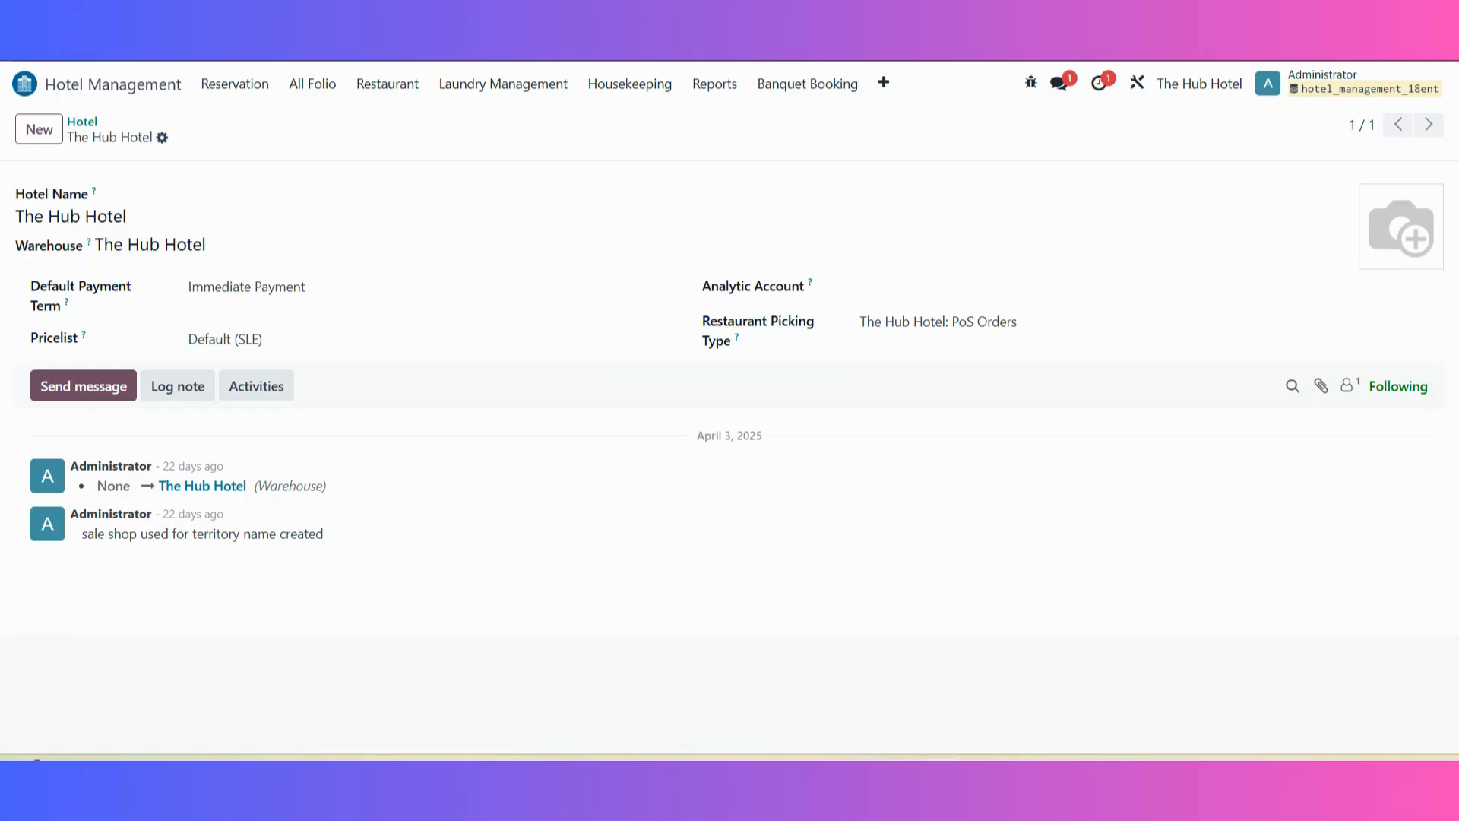
Step: View the configured floors and open the list of room categories
{"action": "left_click", "coordinate": [882, 85]}
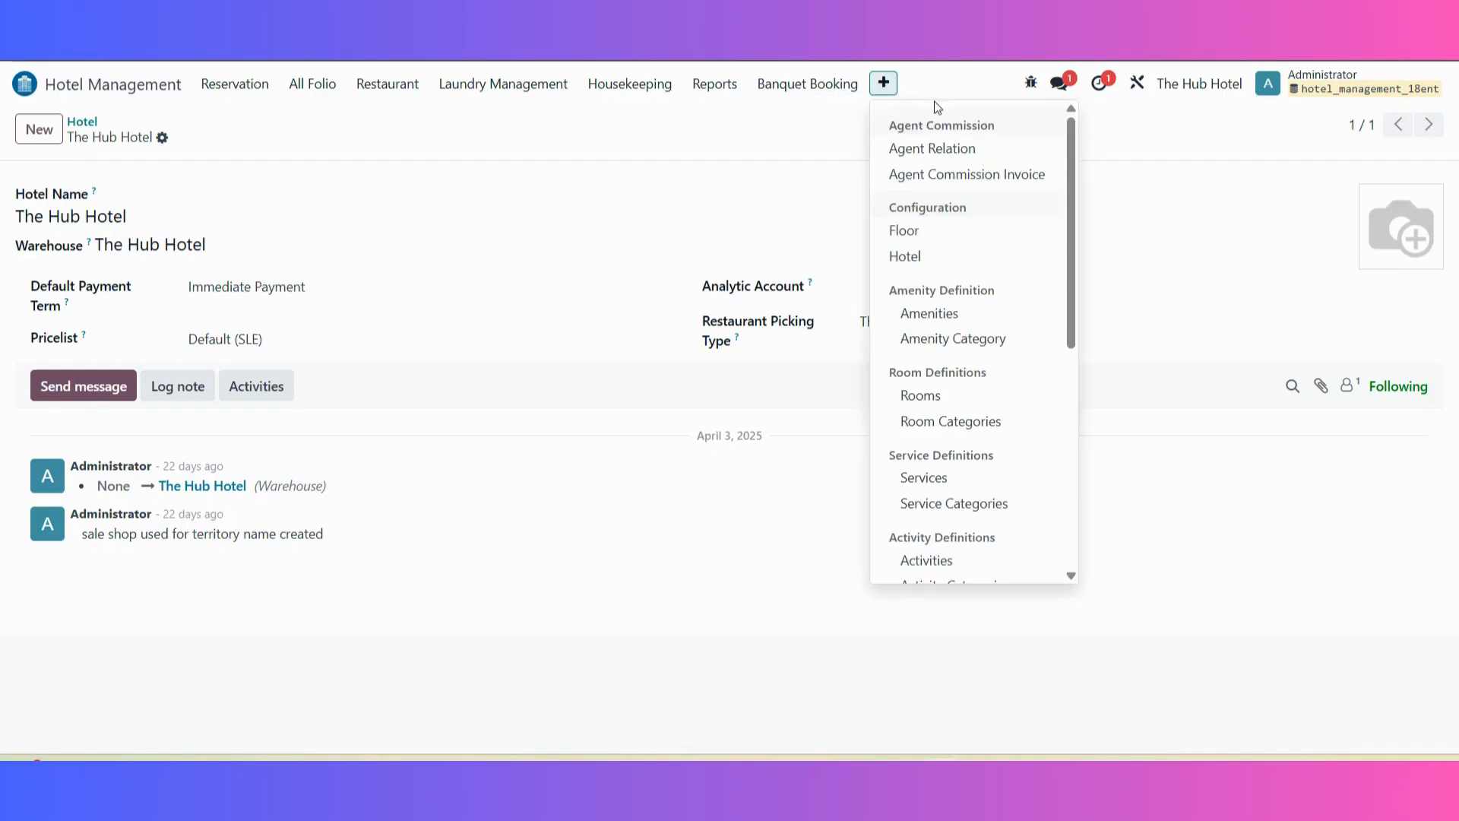
{"action": "left_click", "coordinate": [946, 231]}
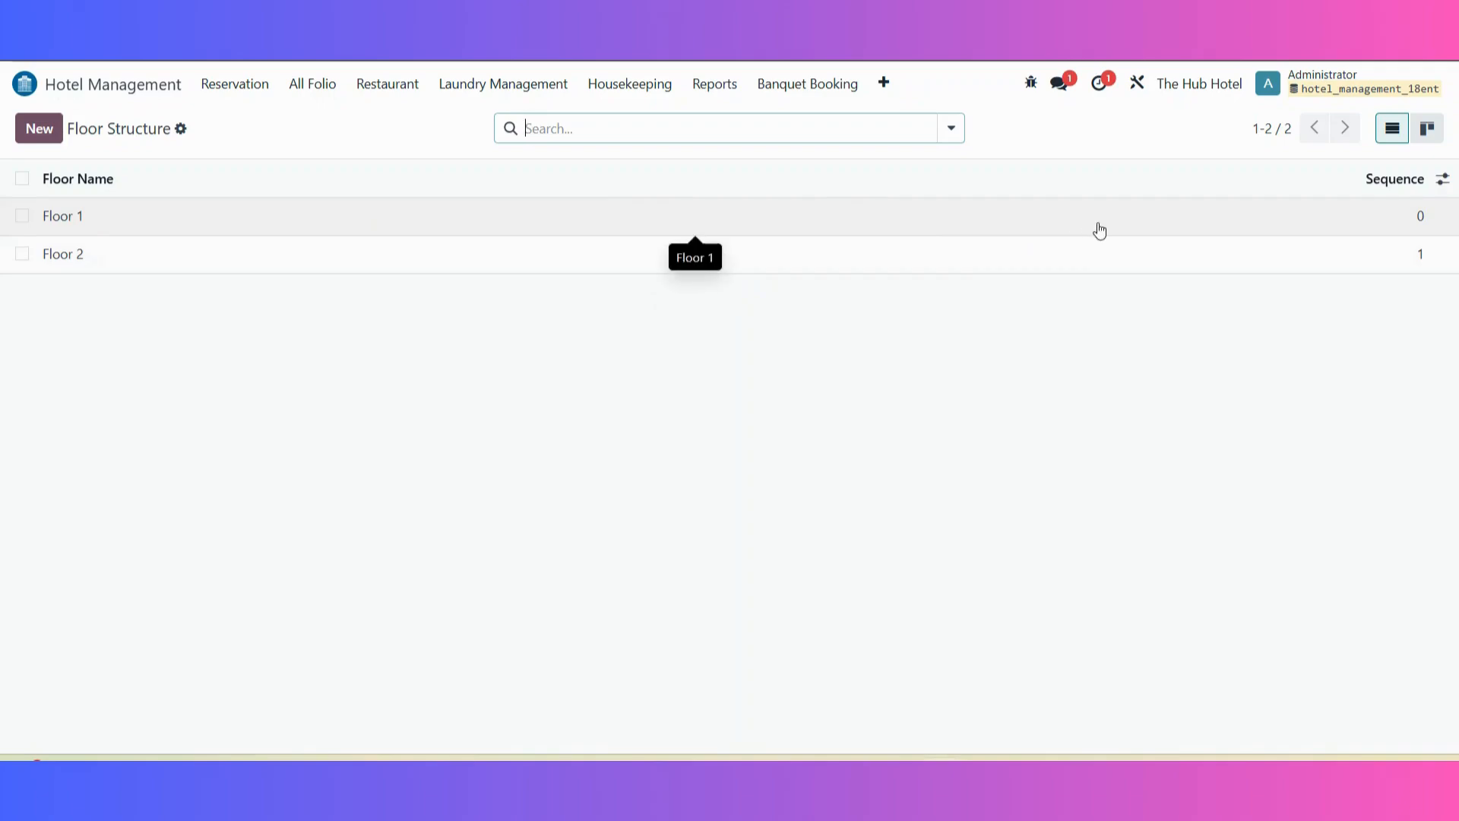
{"action": "left_click", "coordinate": [897, 82]}
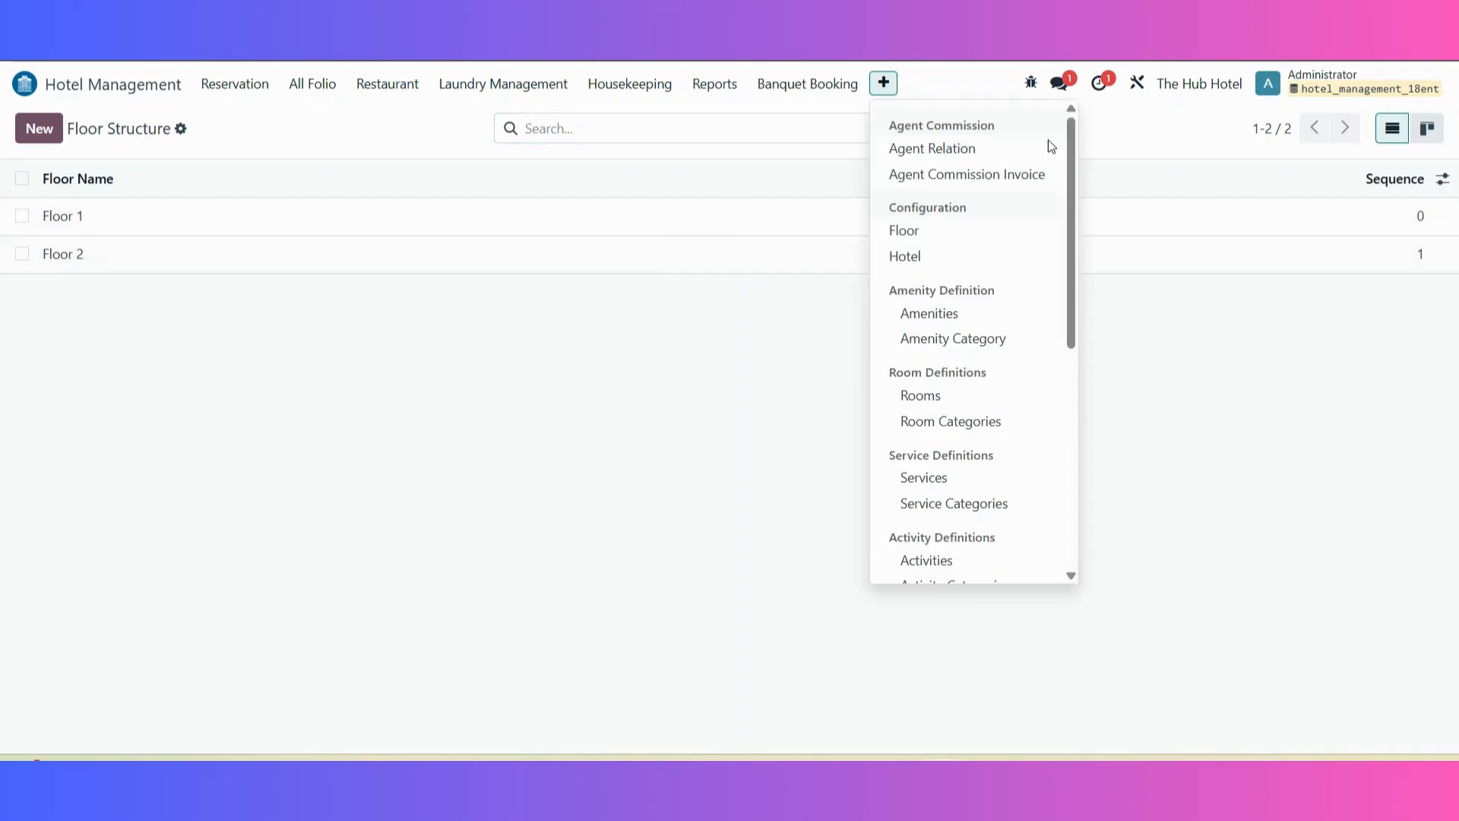
{"action": "left_click", "coordinate": [998, 422]}
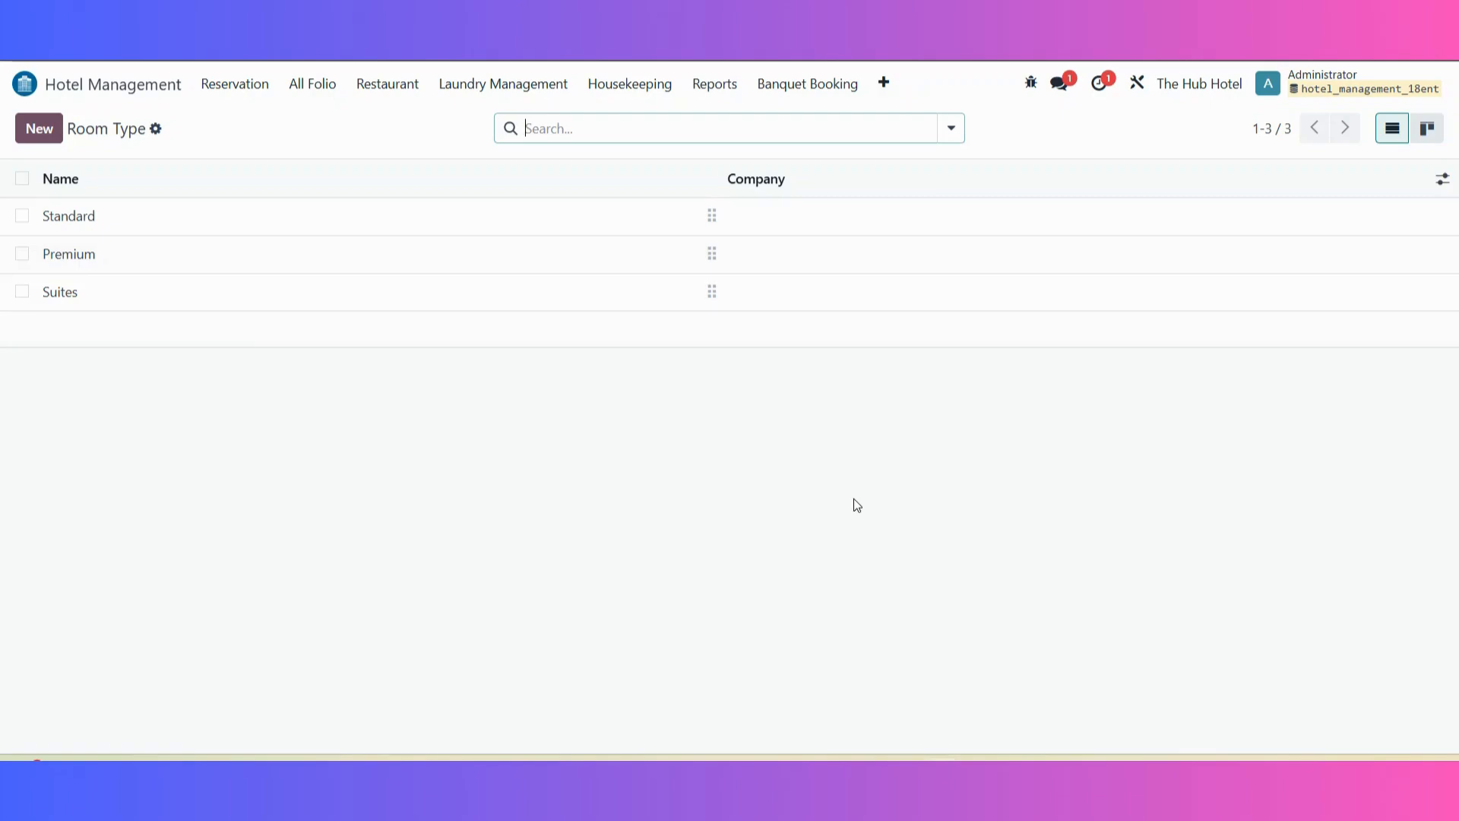
Step: Open the Standard room category and examine its name and hotel assignment without changing them
{"action": "left_click", "coordinate": [241, 216]}
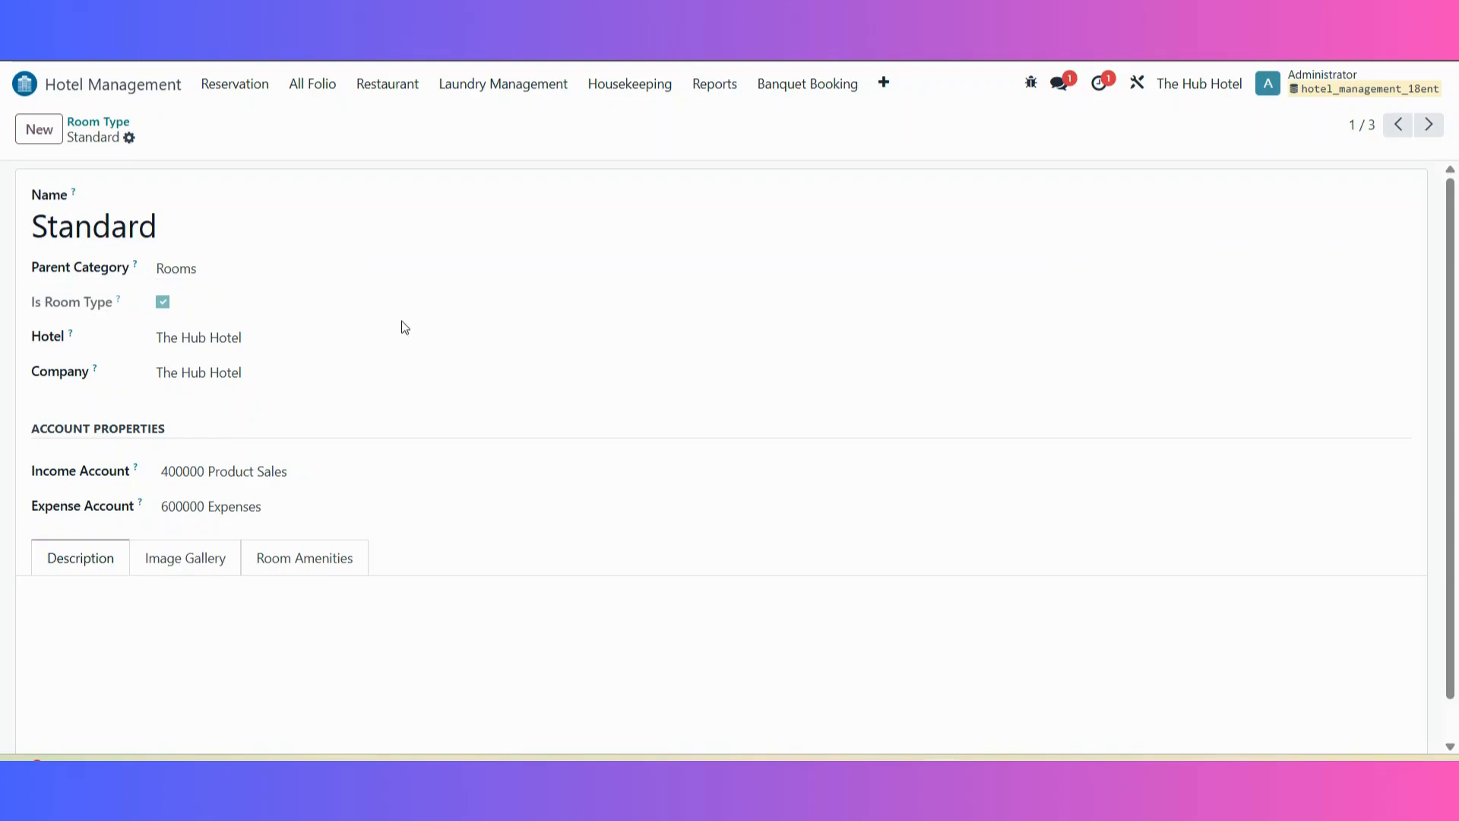
{"action": "left_click", "coordinate": [169, 227]}
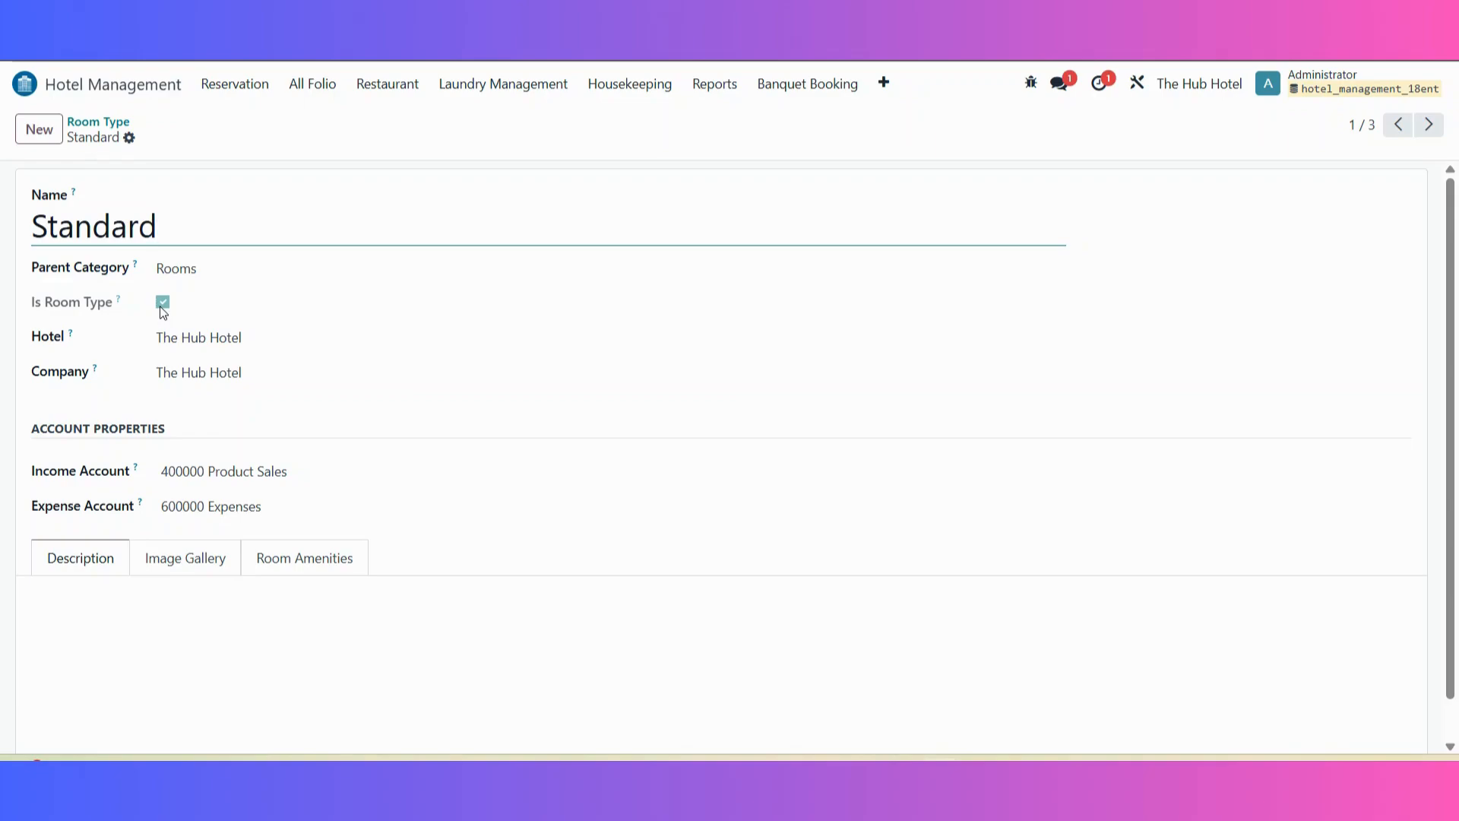
{"action": "left_click", "coordinate": [316, 338]}
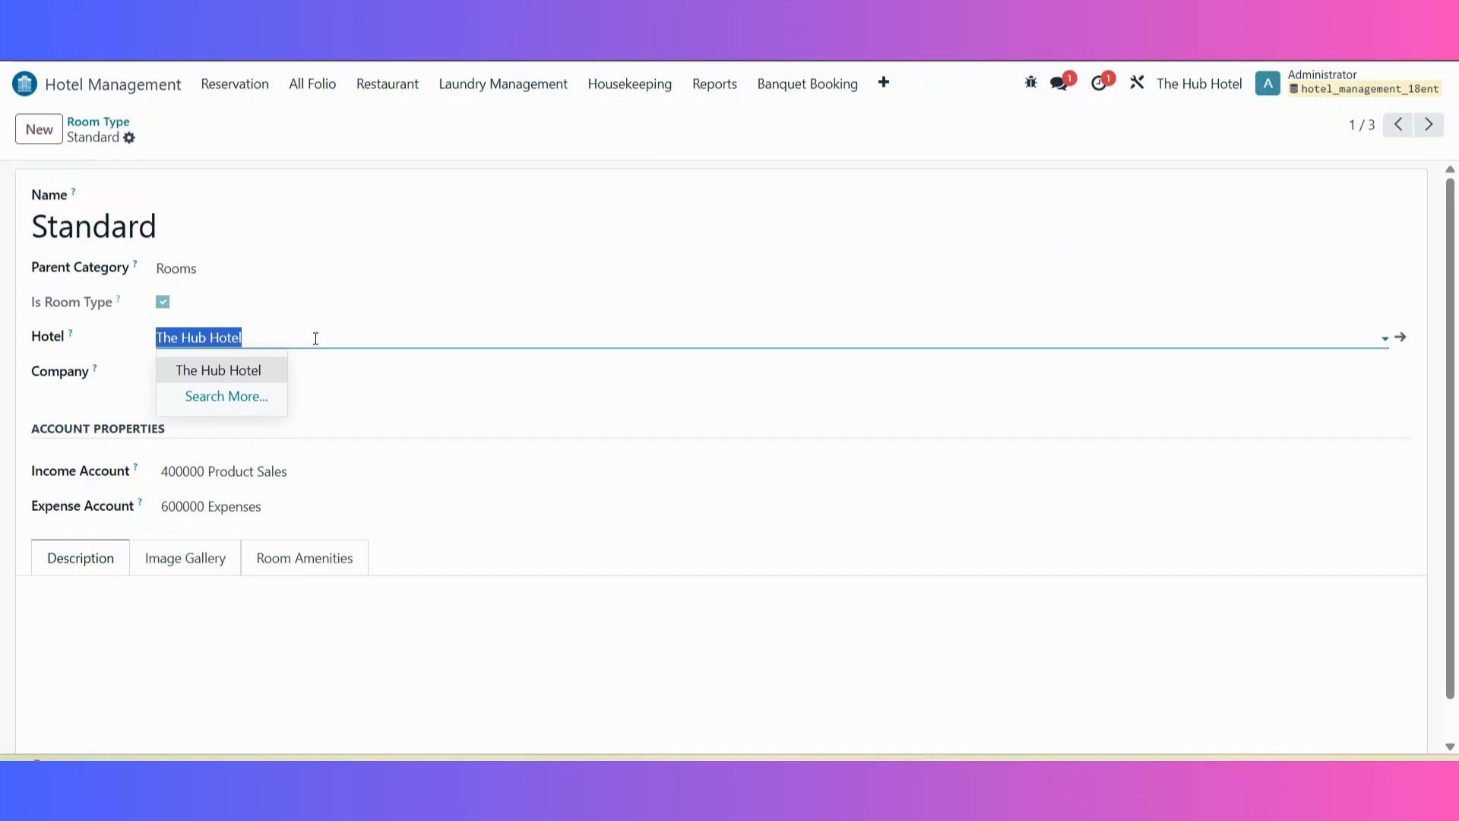
{"action": "left_click", "coordinate": [442, 407]}
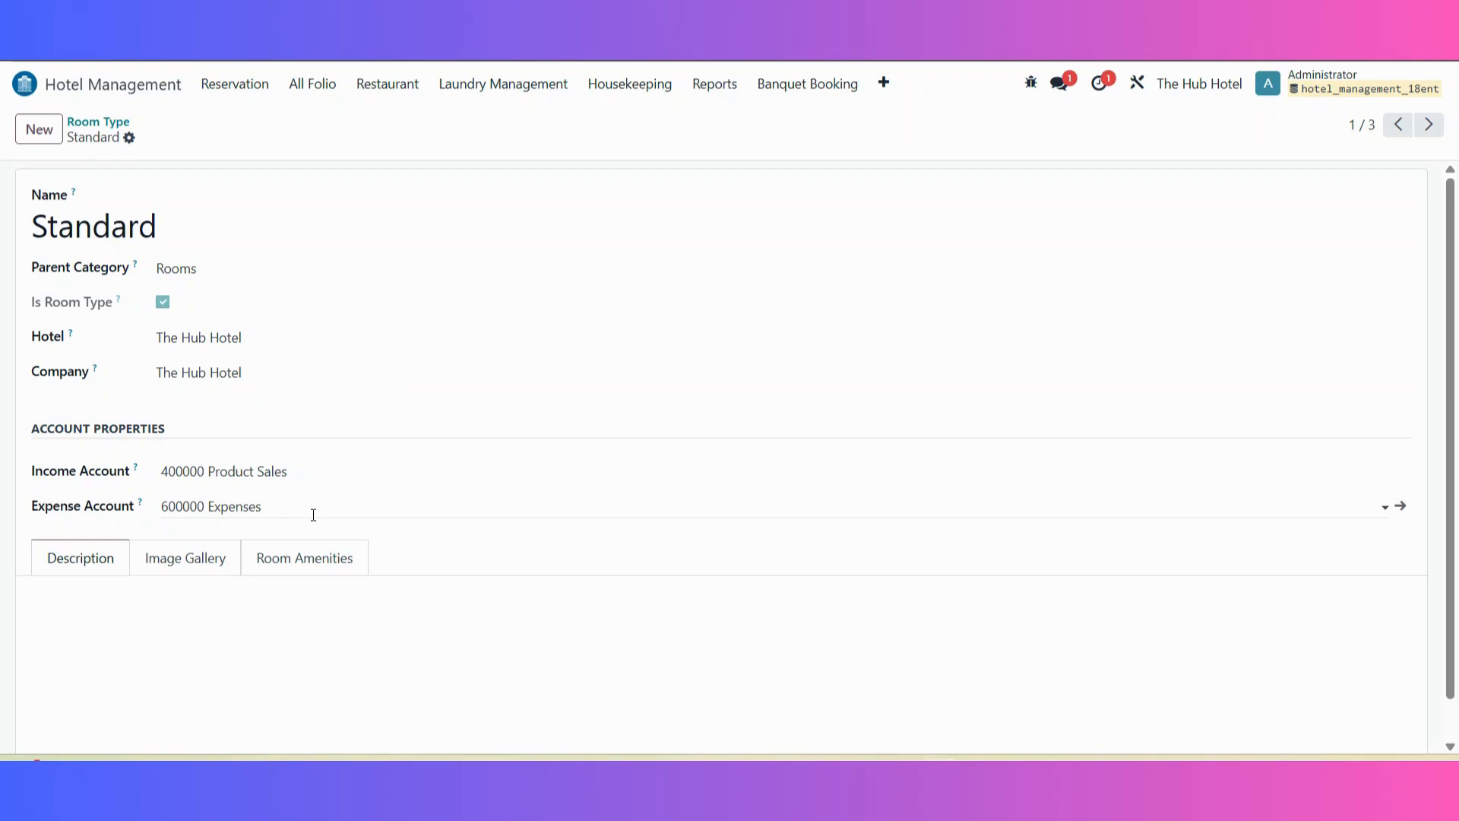
Step: Examine the Standard category's description, image gallery with its blank image entry form, and room amenities
{"action": "scroll", "coordinate": [313, 514], "scroll_direction": "down", "scroll_amount": 1}
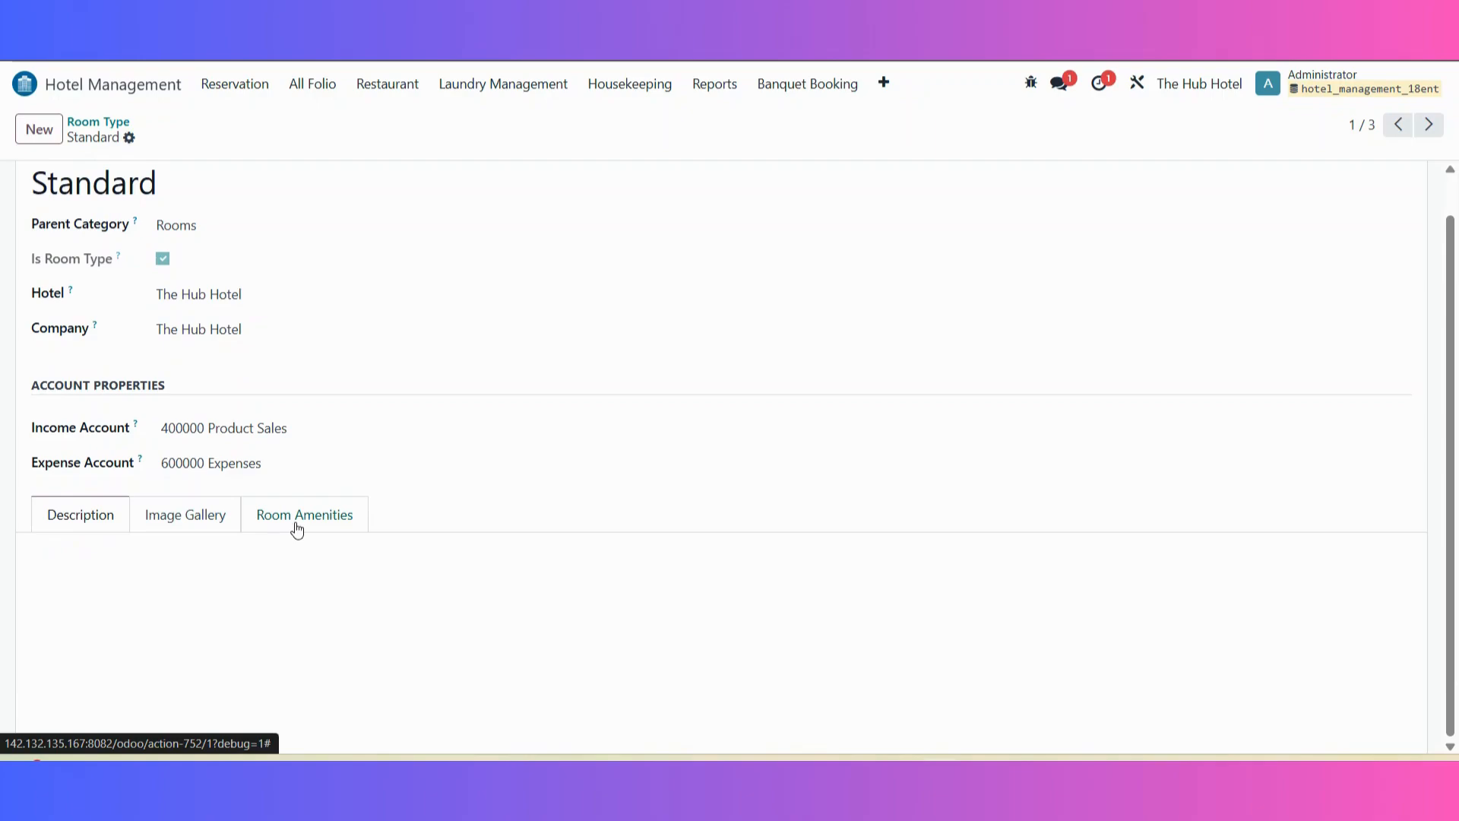
{"action": "left_click", "coordinate": [211, 570]}
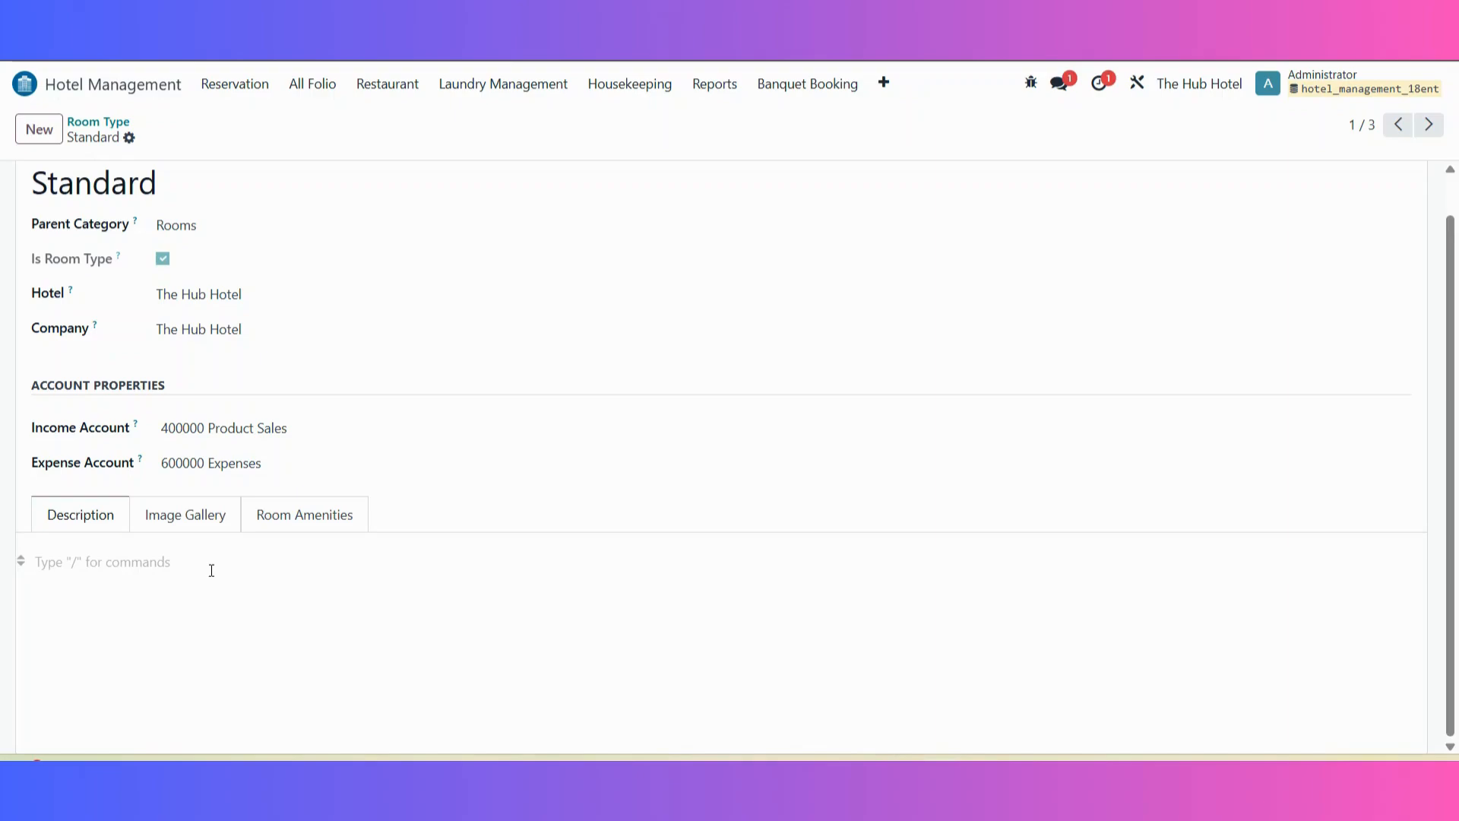
{"action": "left_click", "coordinate": [171, 516]}
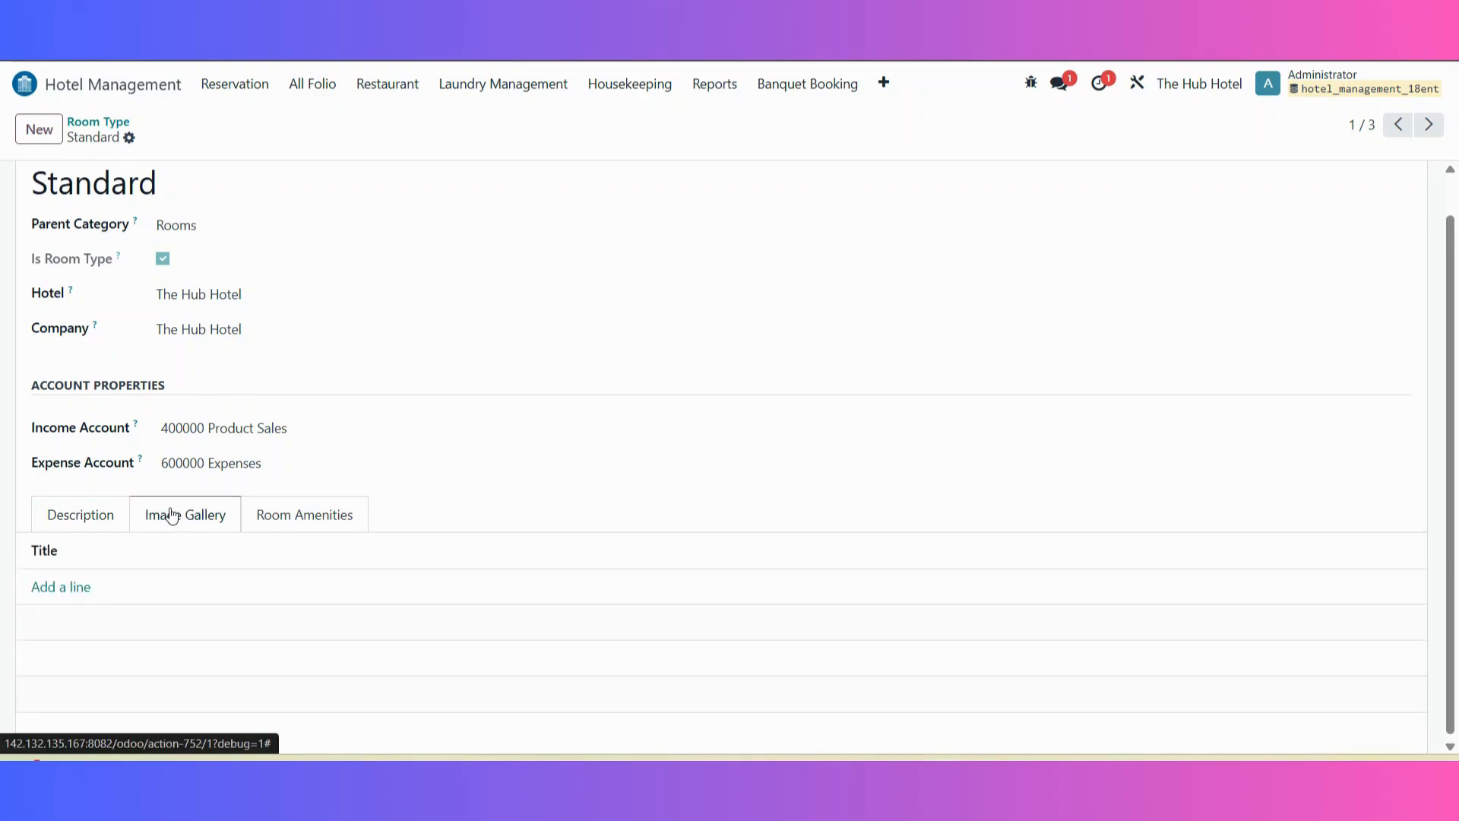
{"action": "left_click", "coordinate": [62, 588]}
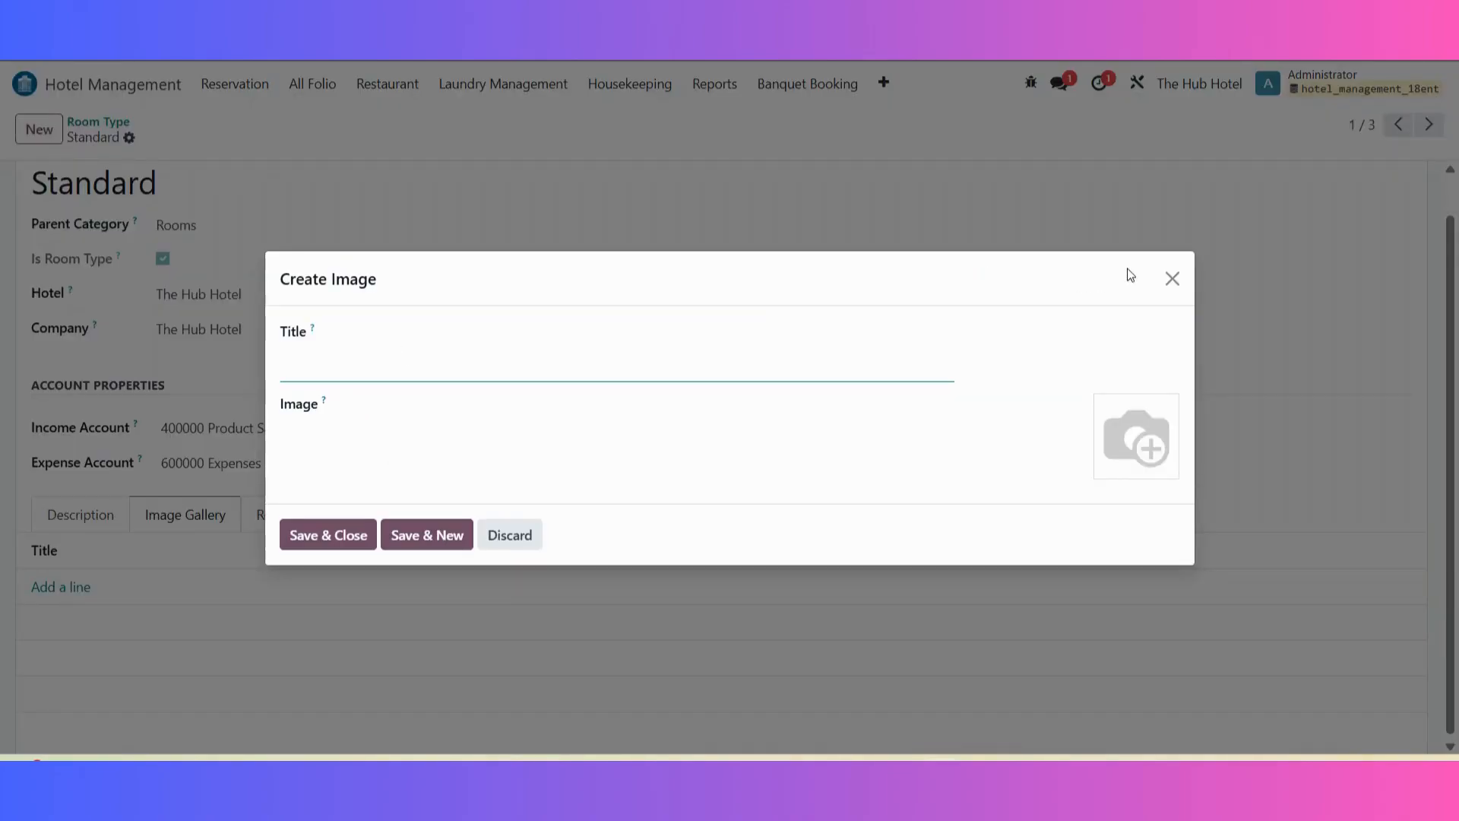
{"action": "left_click", "coordinate": [1163, 285]}
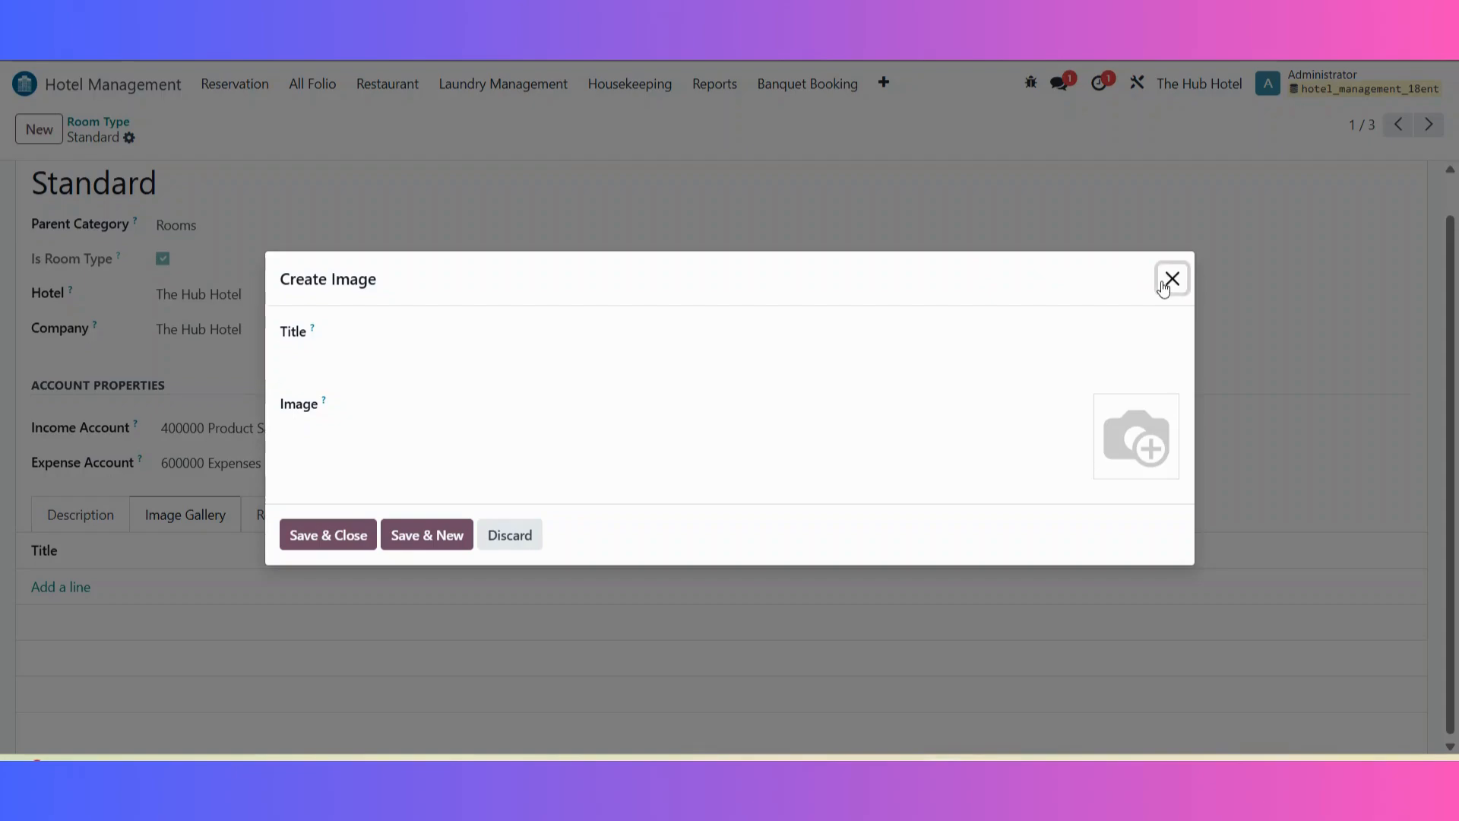
{"action": "left_click", "coordinate": [318, 512]}
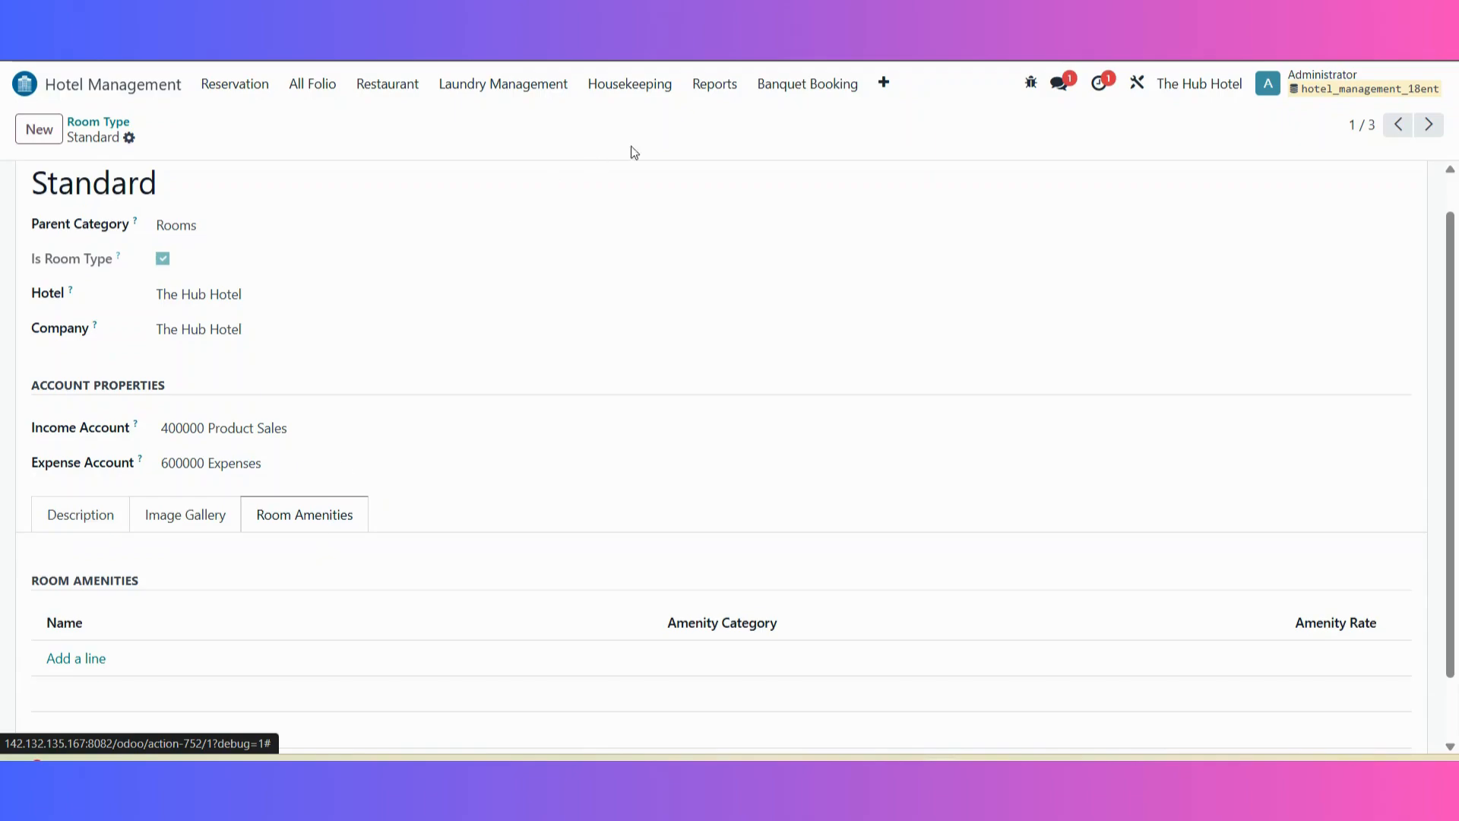
Step: Open the amenity categories and view the blank form for a new amenity category
{"action": "left_click", "coordinate": [881, 85]}
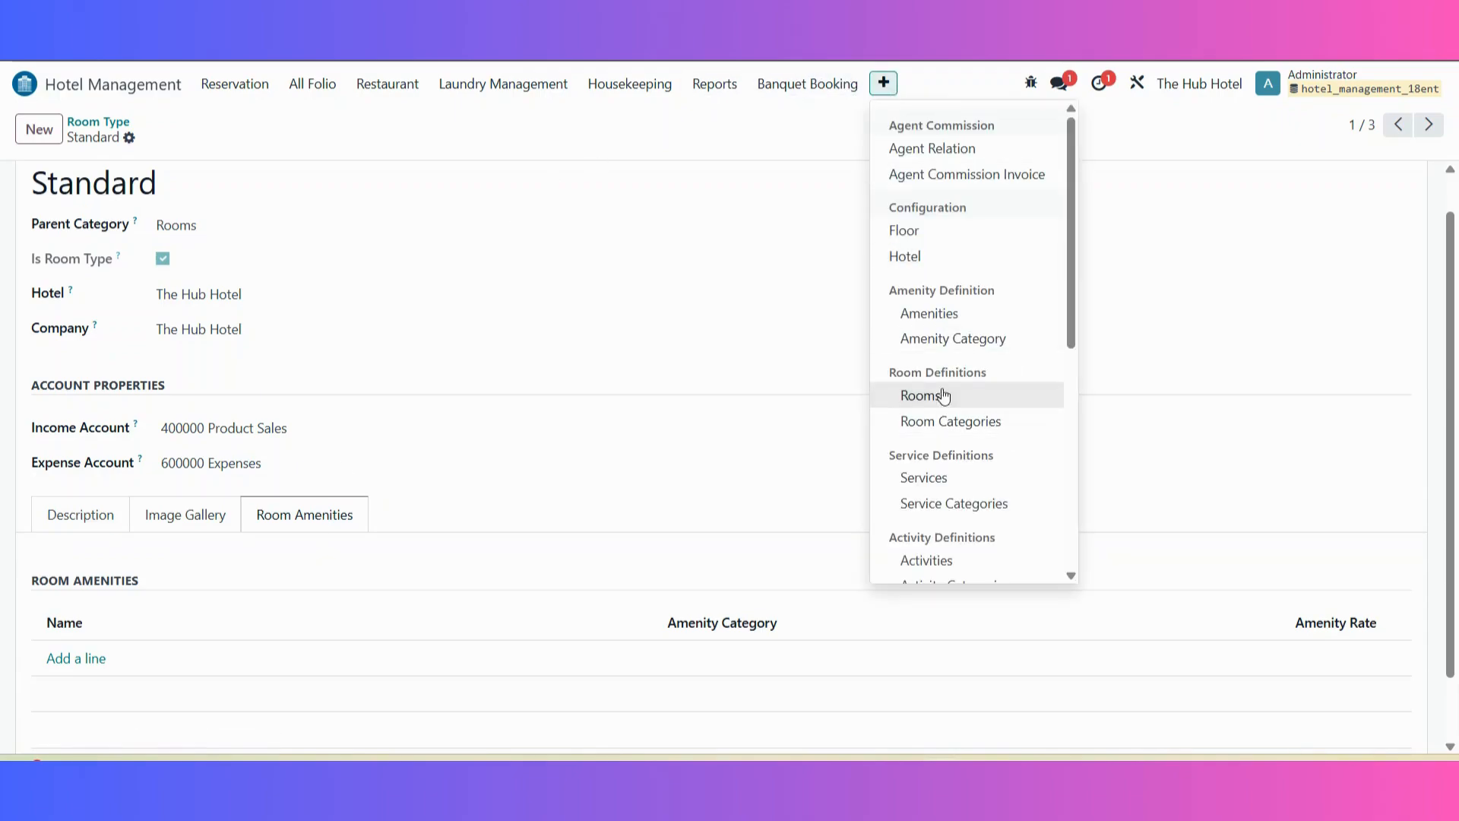
{"action": "left_click", "coordinate": [1011, 340]}
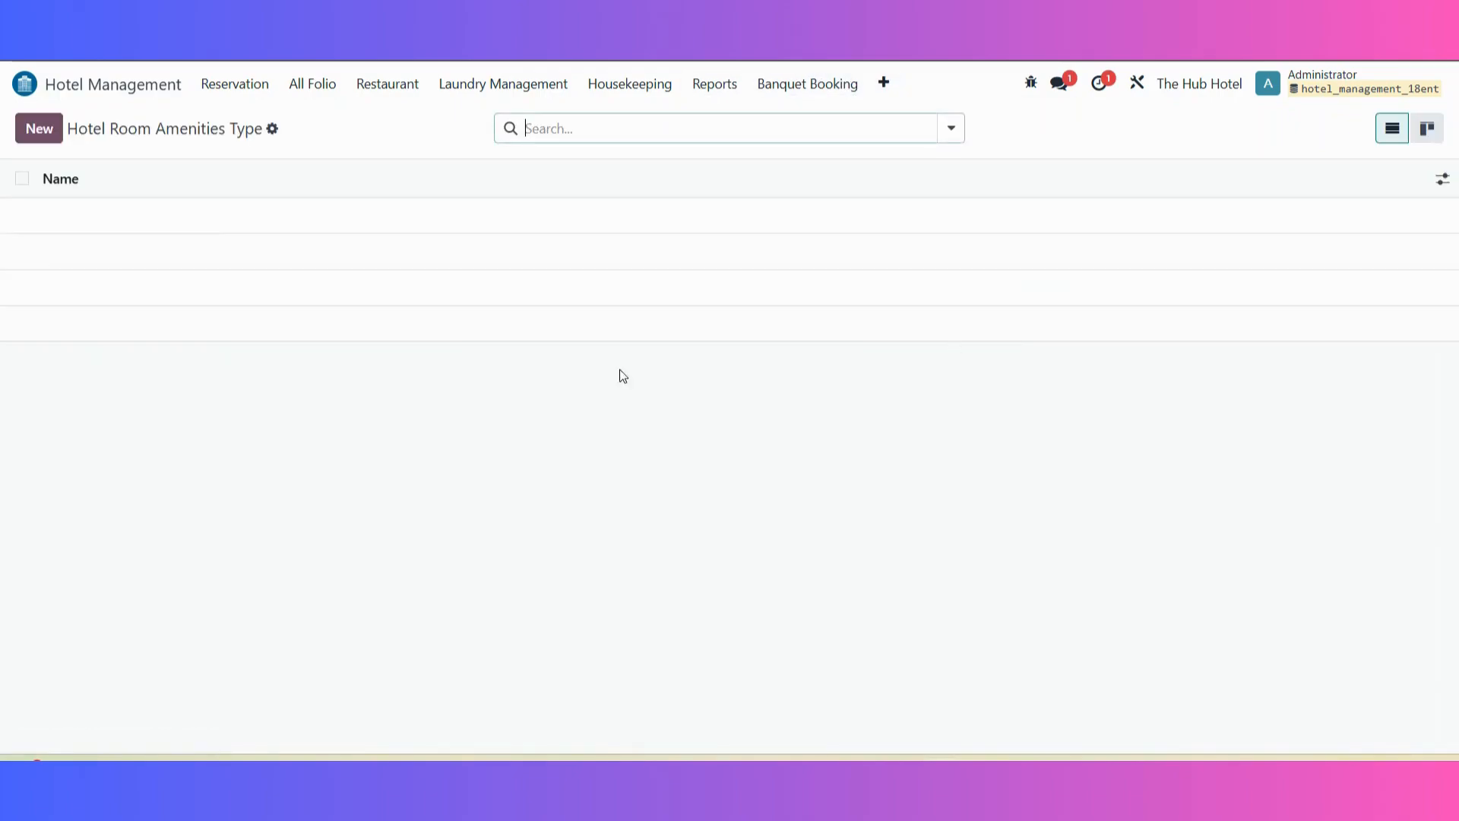
{"action": "left_click", "coordinate": [27, 133]}
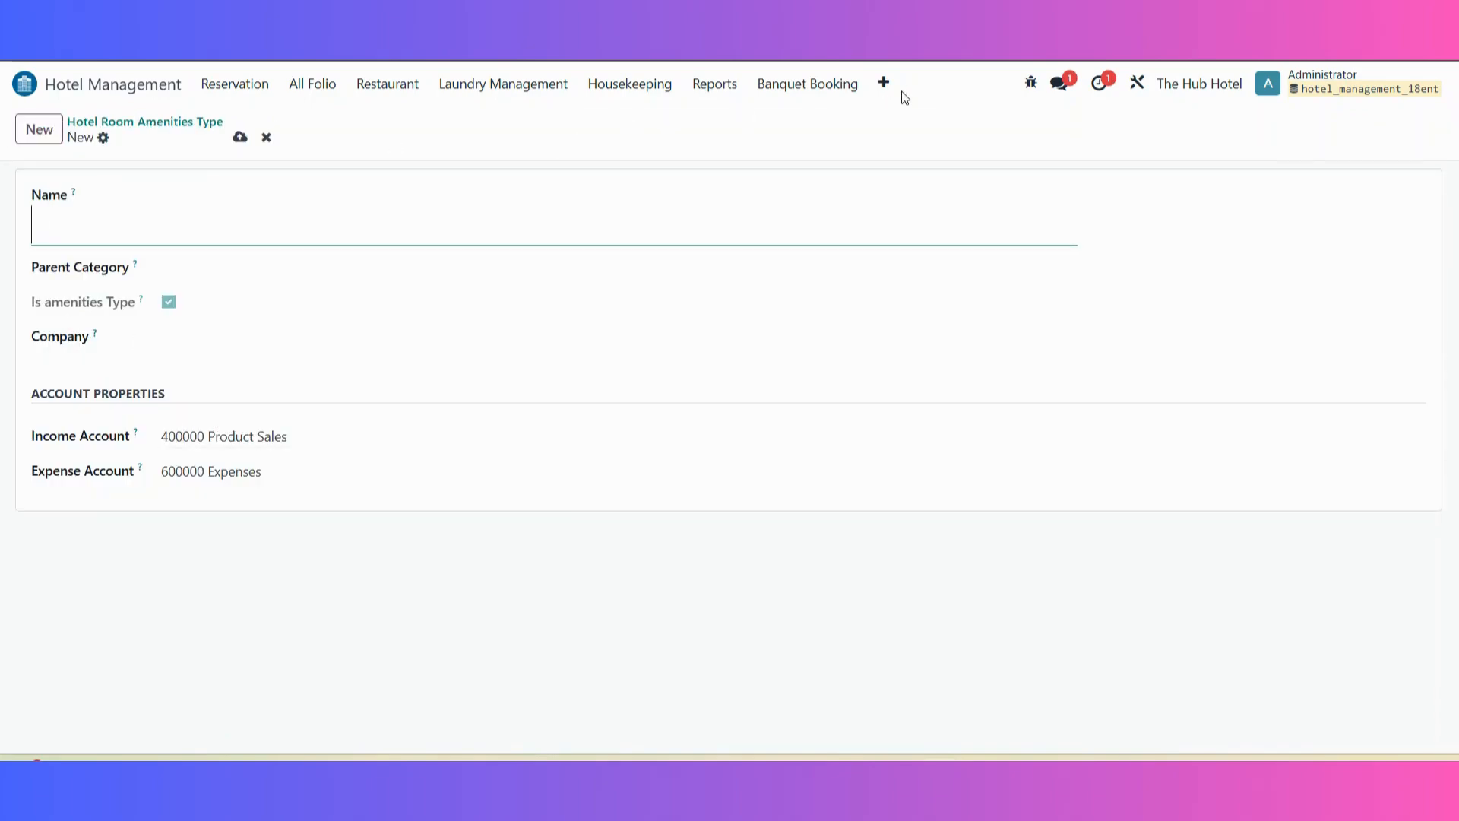
Step: Open the hotel room amenities, view the blank form for a new amenity, and discard it
{"action": "left_click", "coordinate": [883, 82]}
{"action": "left_click", "coordinate": [962, 320]}
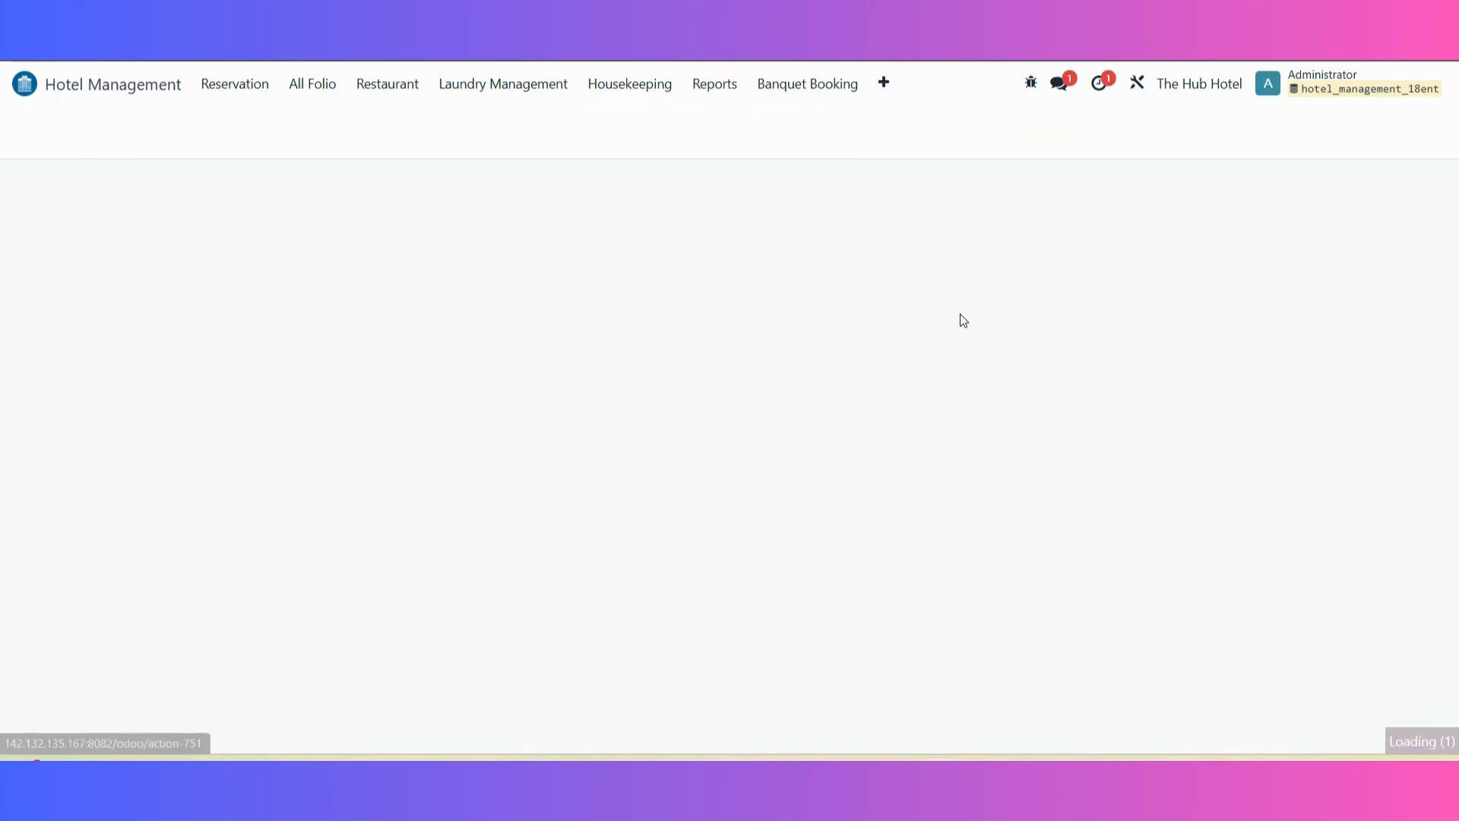
{"action": "left_click", "coordinate": [31, 130]}
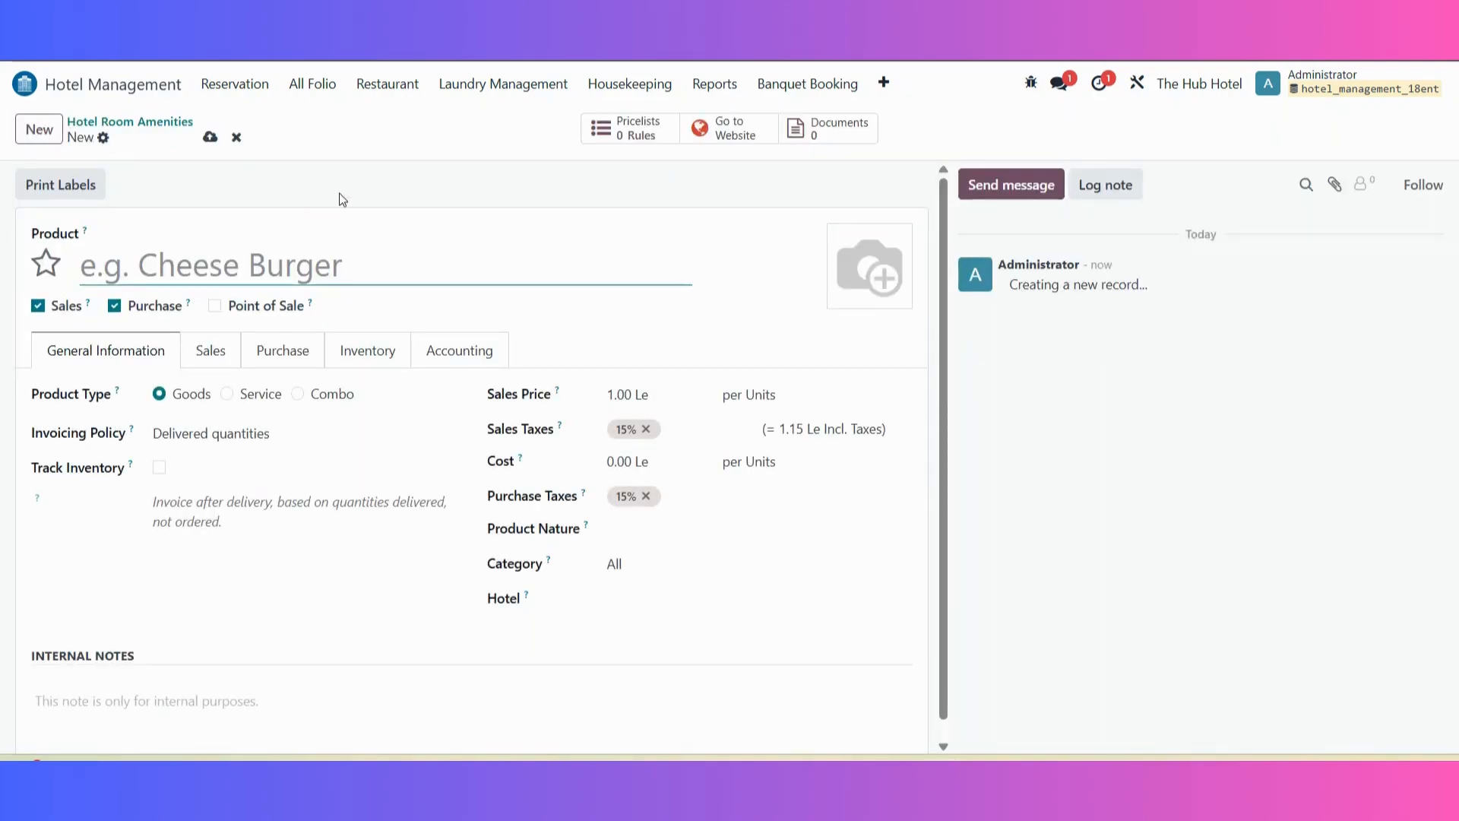
{"action": "left_click", "coordinate": [236, 139]}
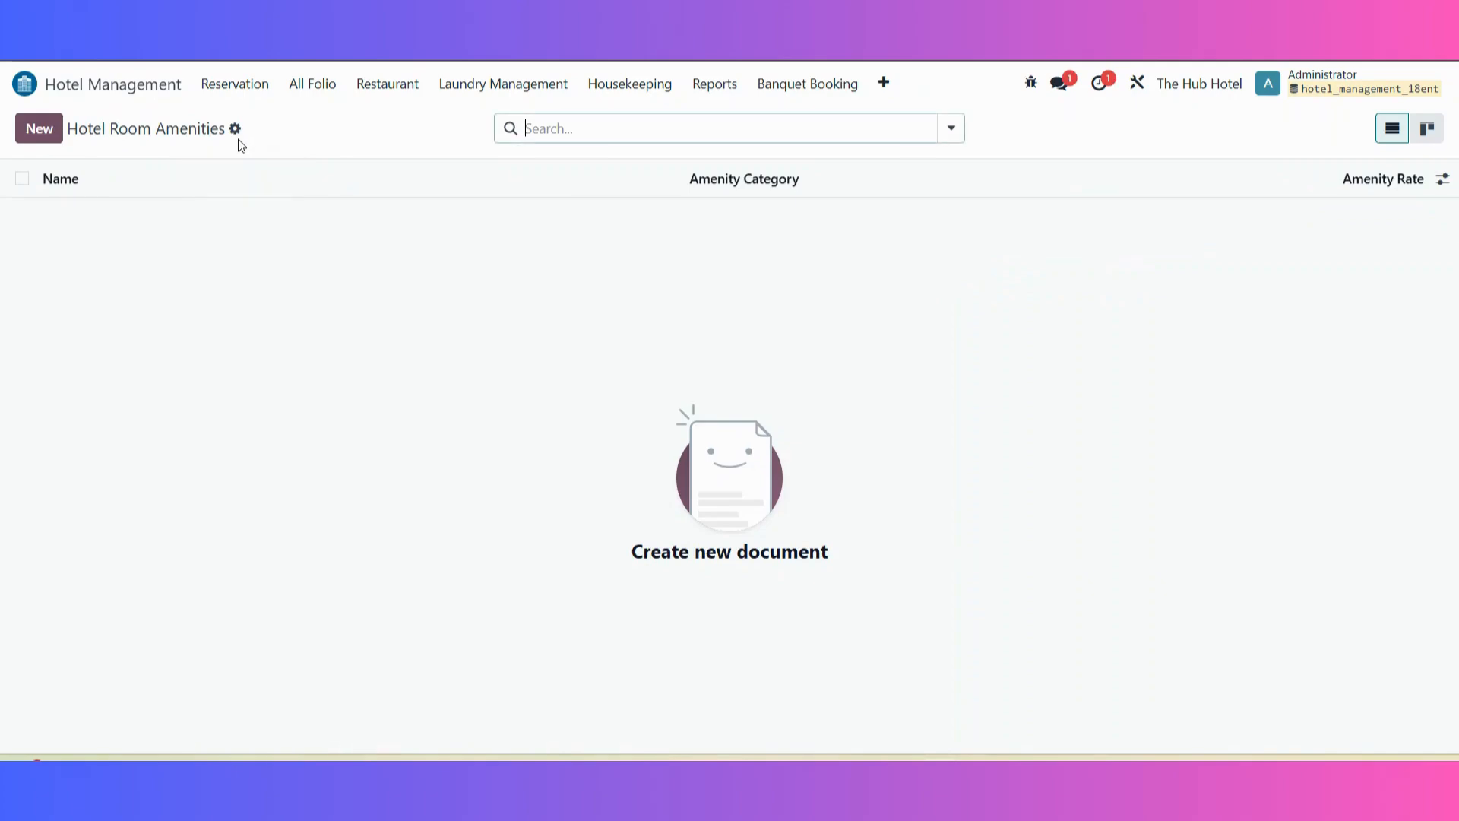
Step: Open the Standard Room 101 record from the rooms list and examine its hotel assignment and room amenities
{"action": "left_click", "coordinate": [882, 87]}
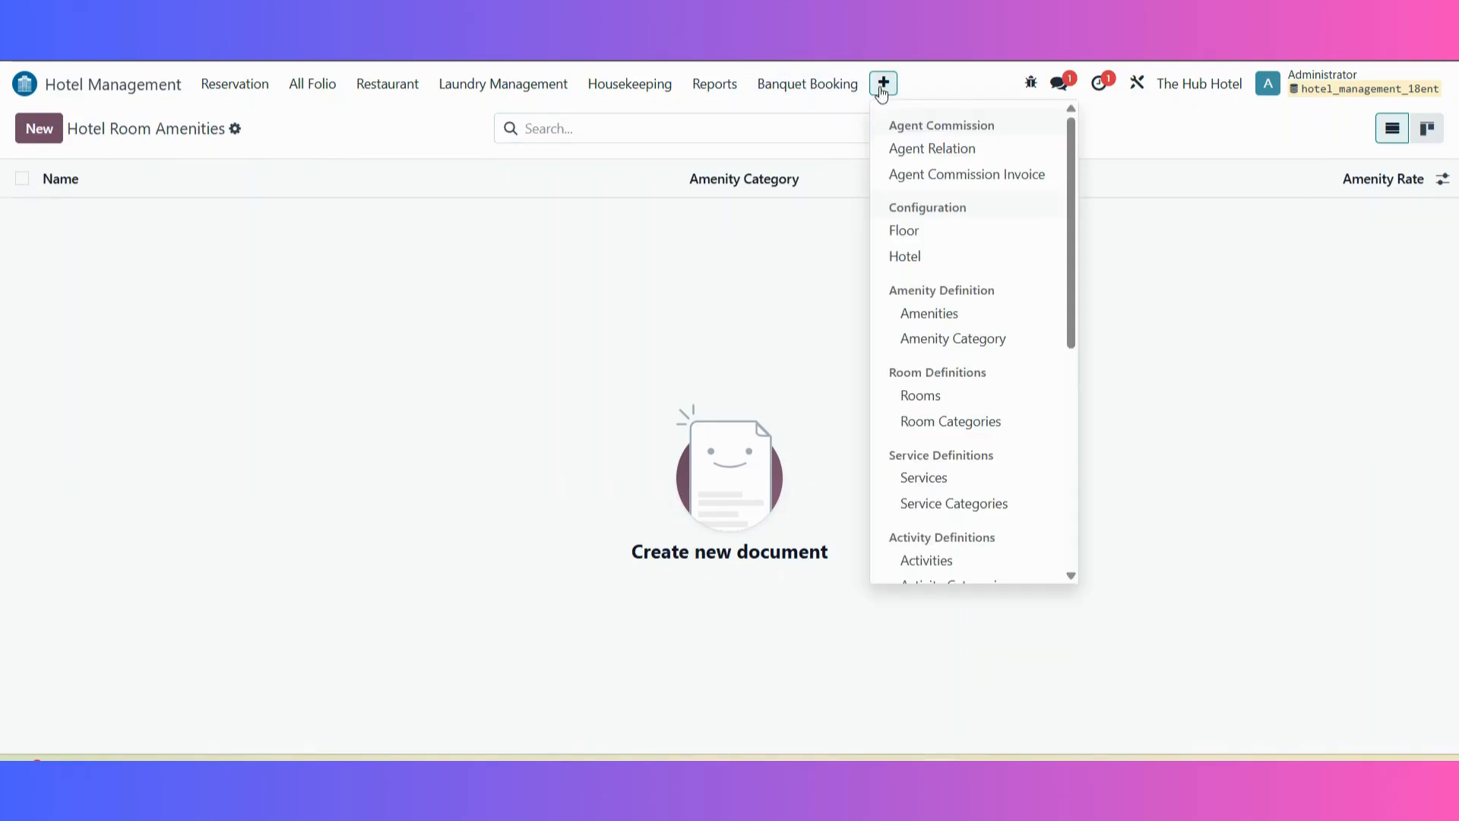
{"action": "left_click", "coordinate": [965, 402]}
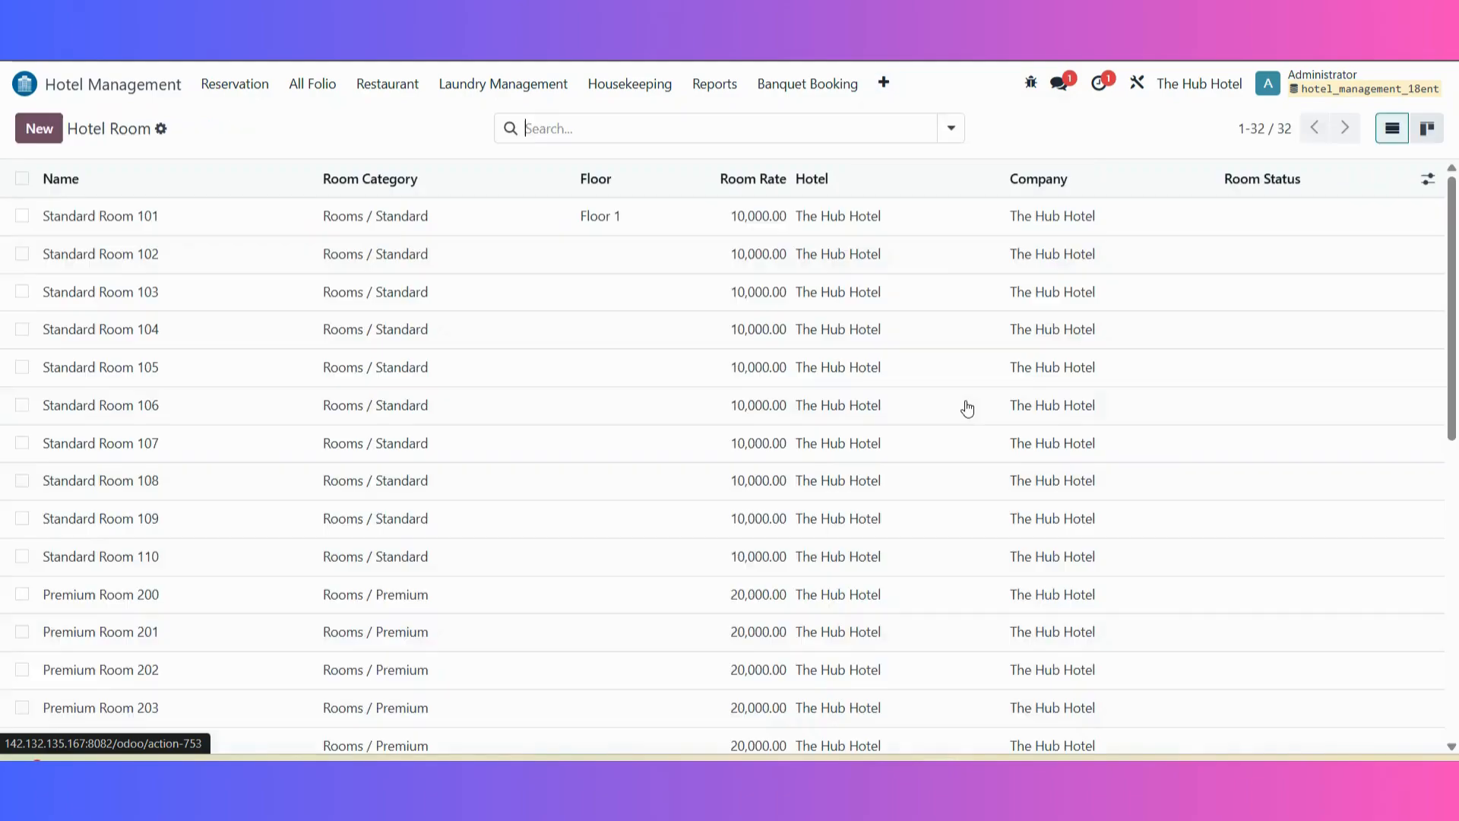
{"action": "left_click", "coordinate": [228, 233]}
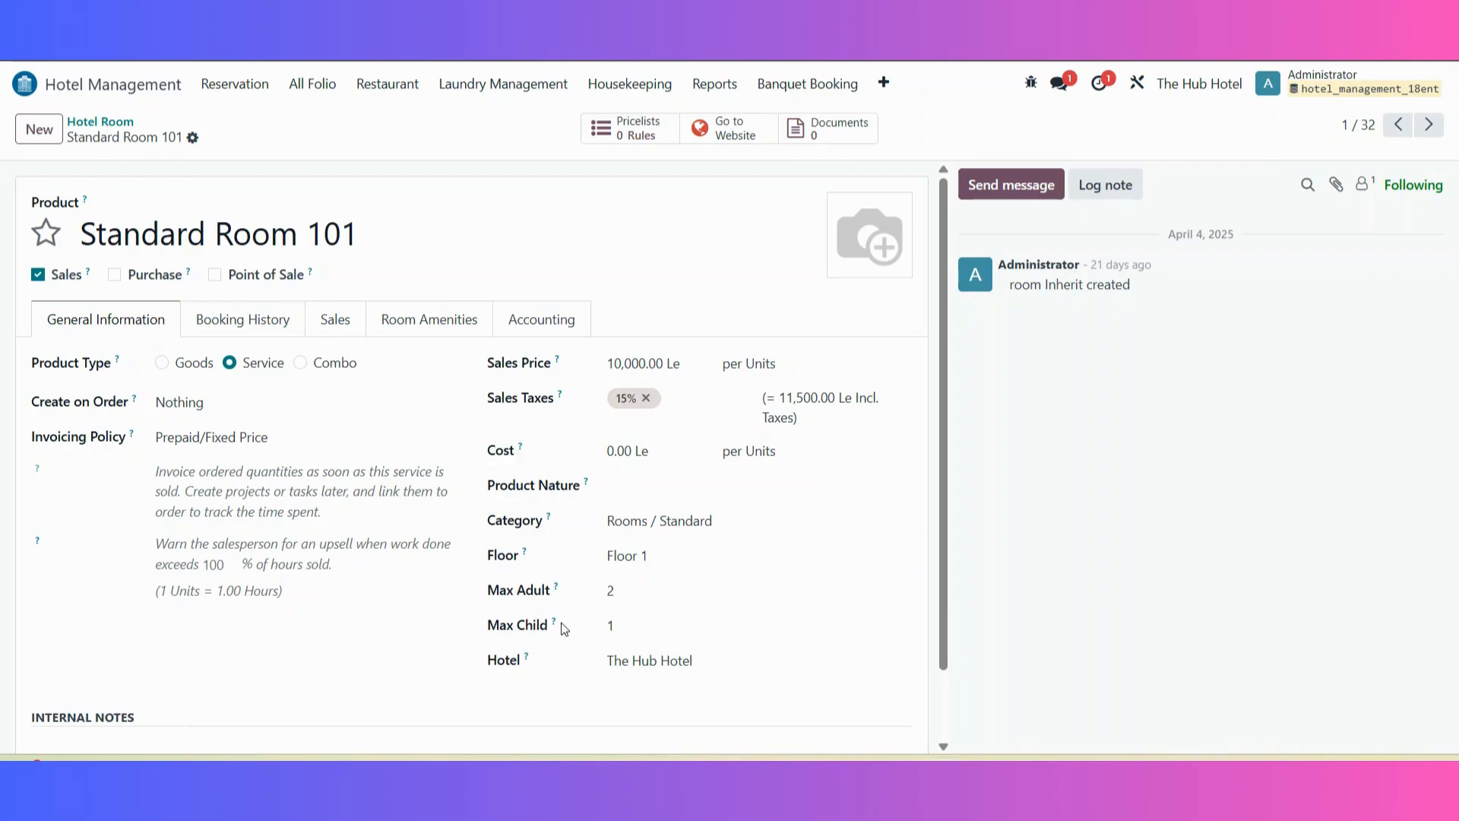
{"action": "left_click", "coordinate": [713, 665]}
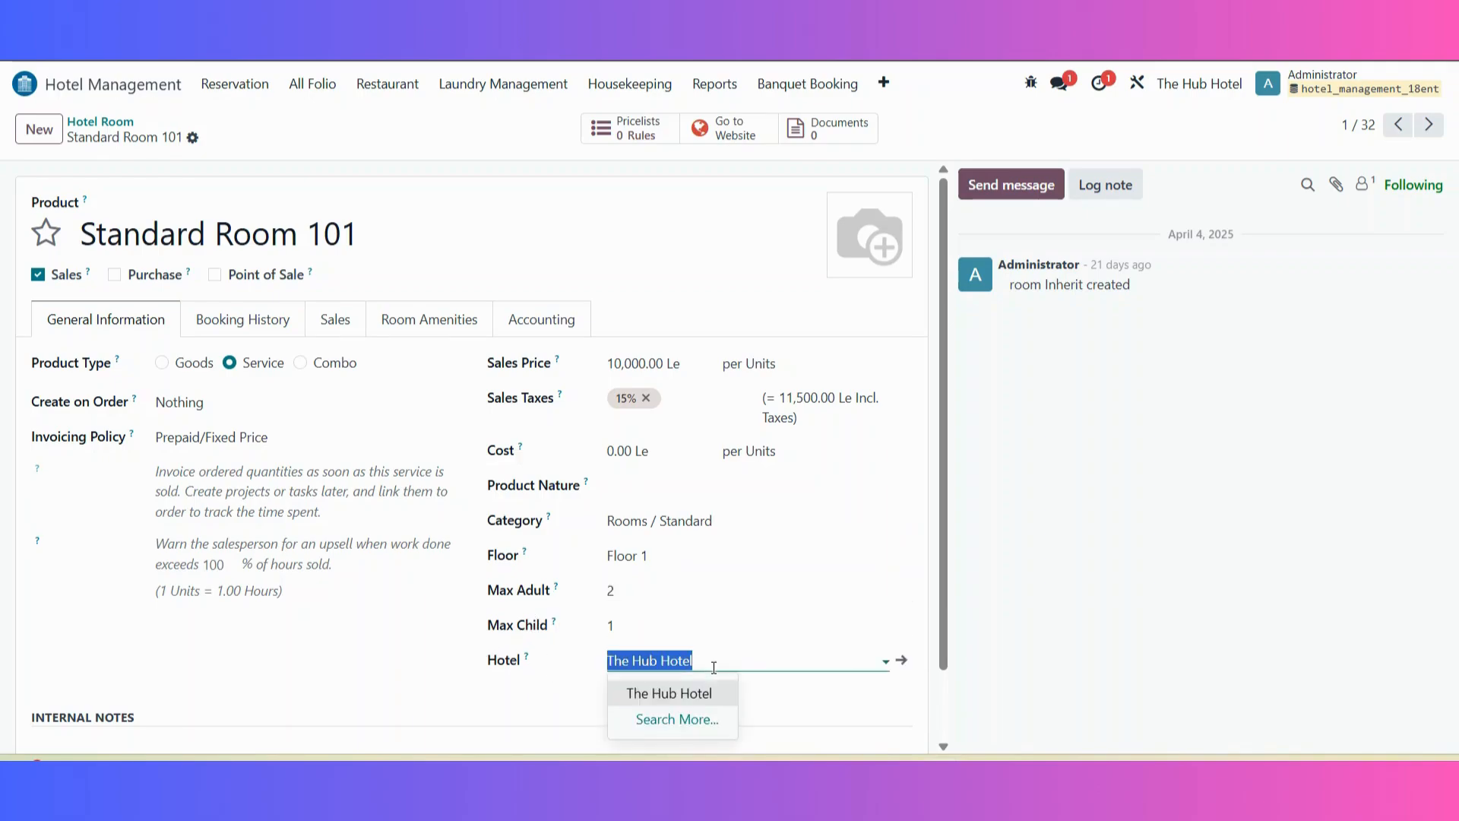
{"action": "left_click", "coordinate": [714, 667]}
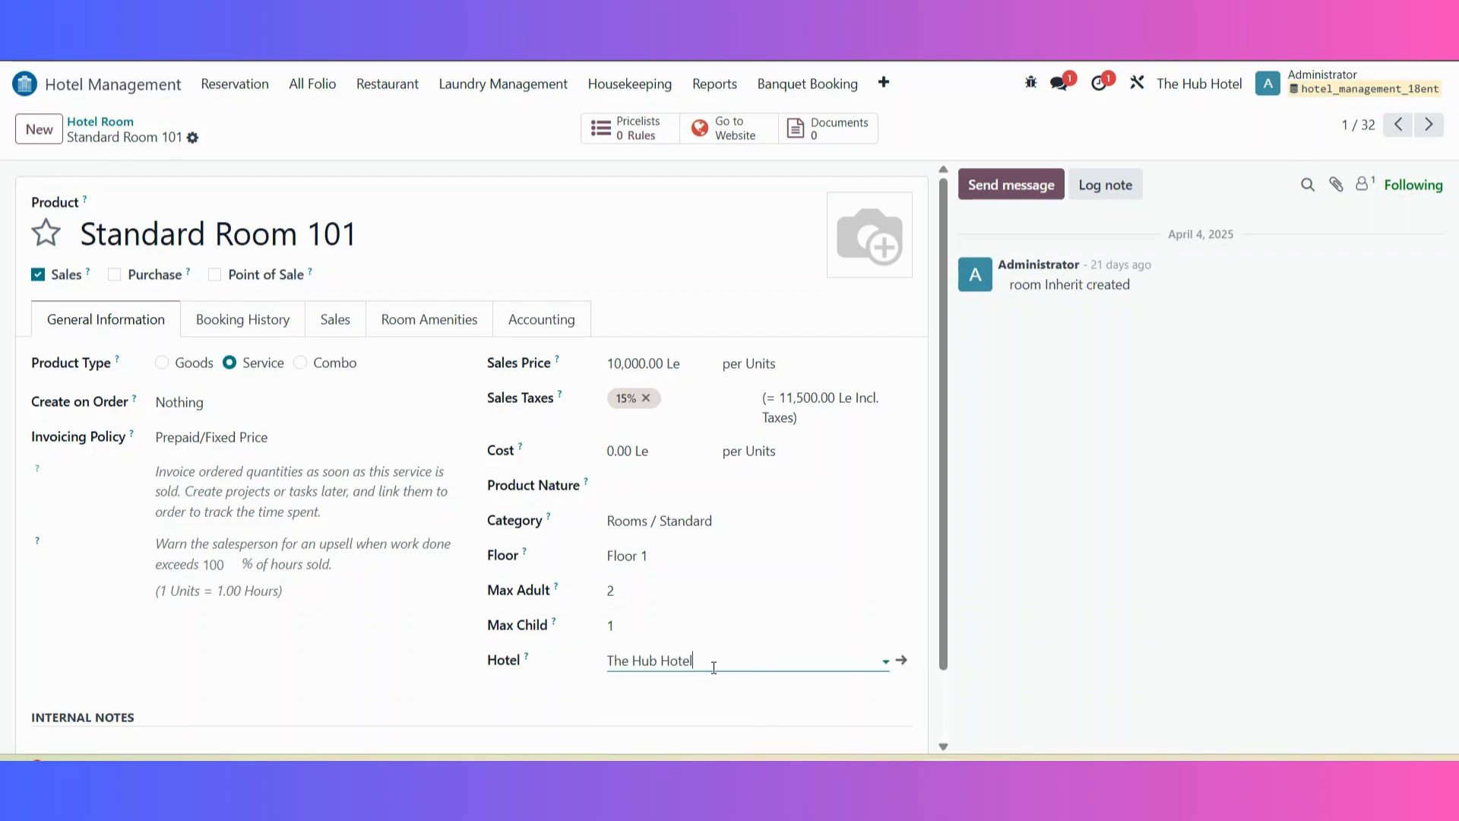
{"action": "left_click", "coordinate": [408, 318]}
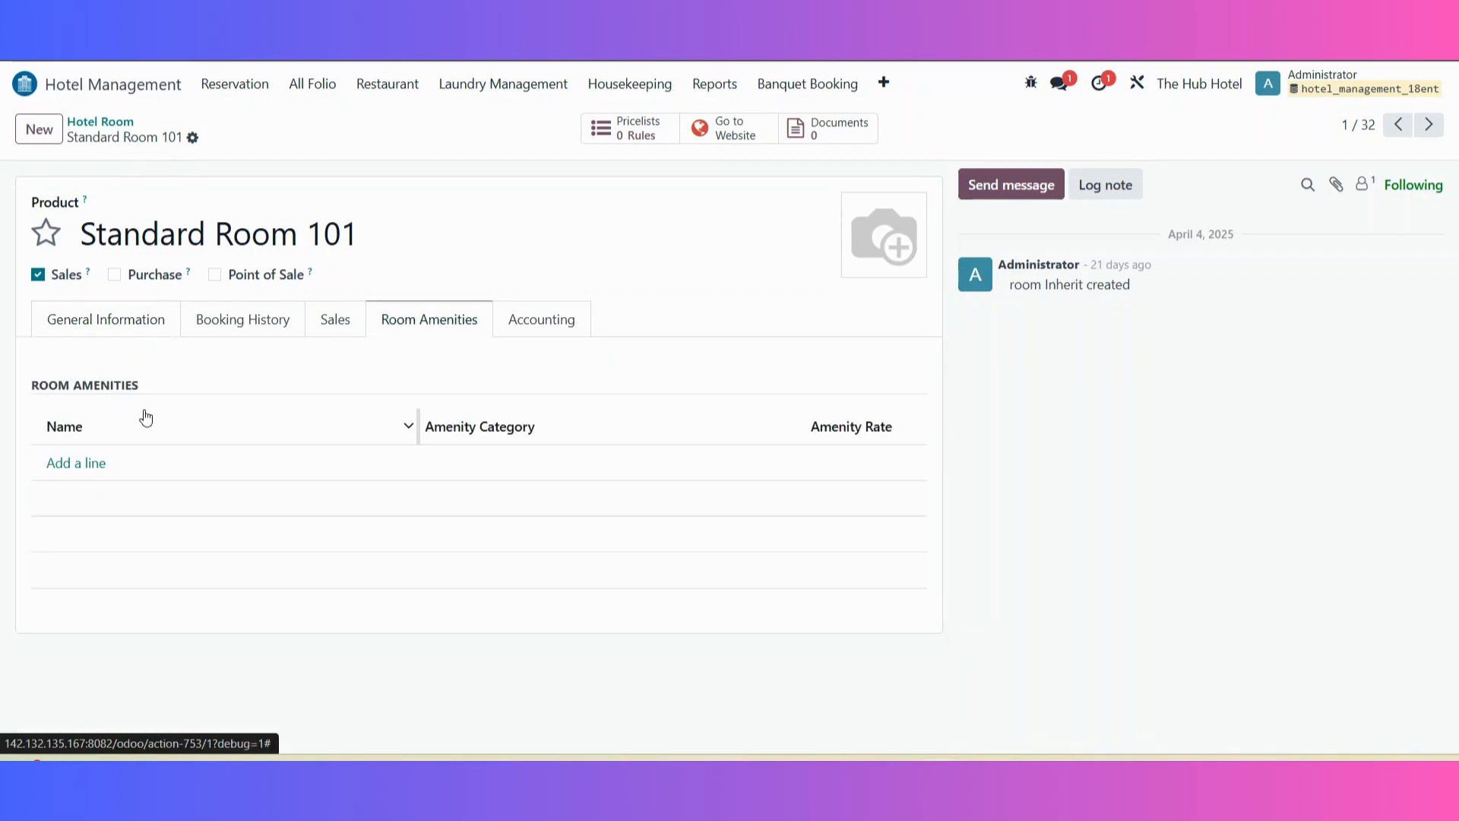